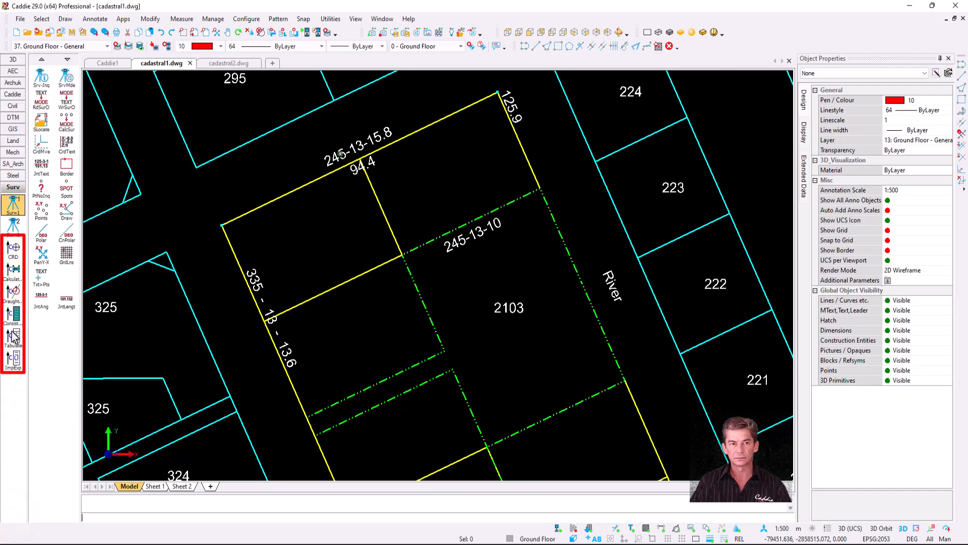
pyautogui.click(124, 19)
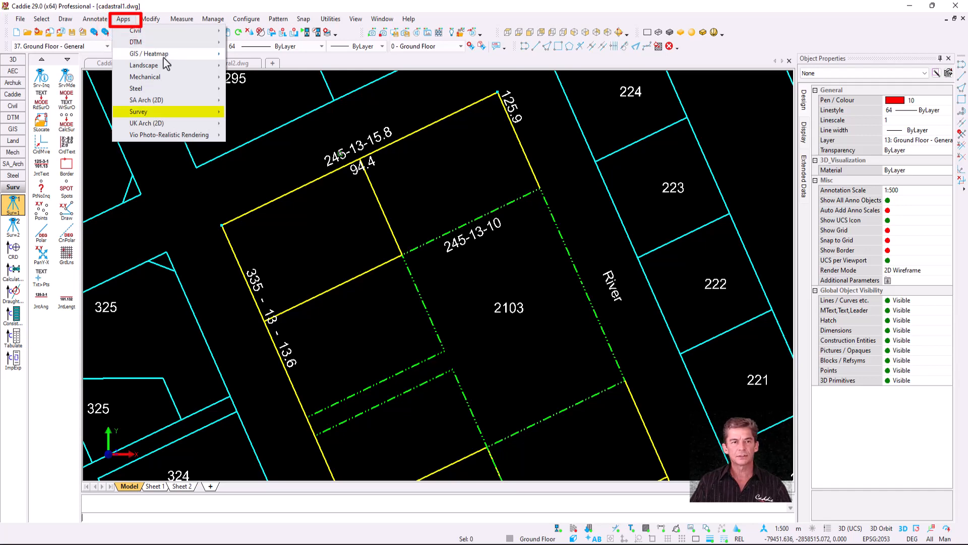
pyautogui.moveTo(183, 112)
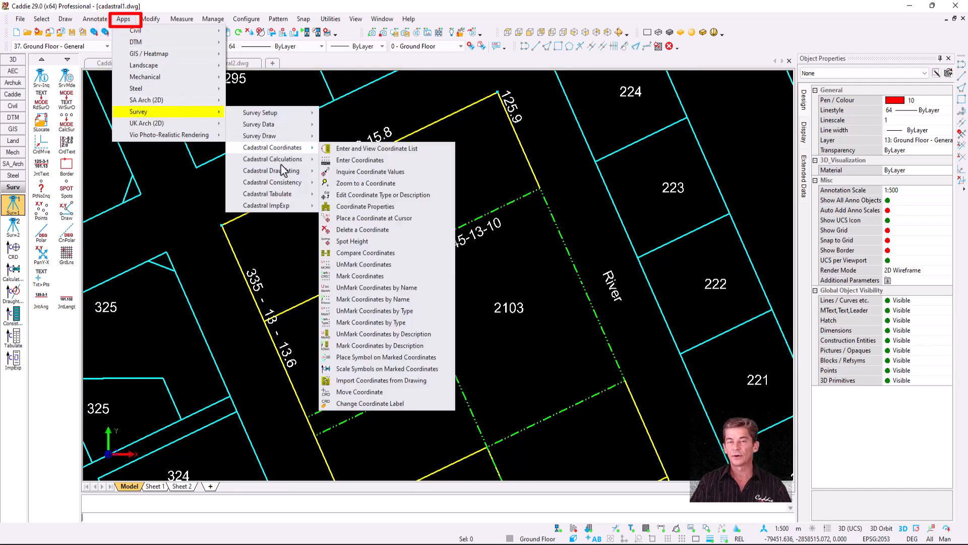
pyautogui.moveTo(272, 159)
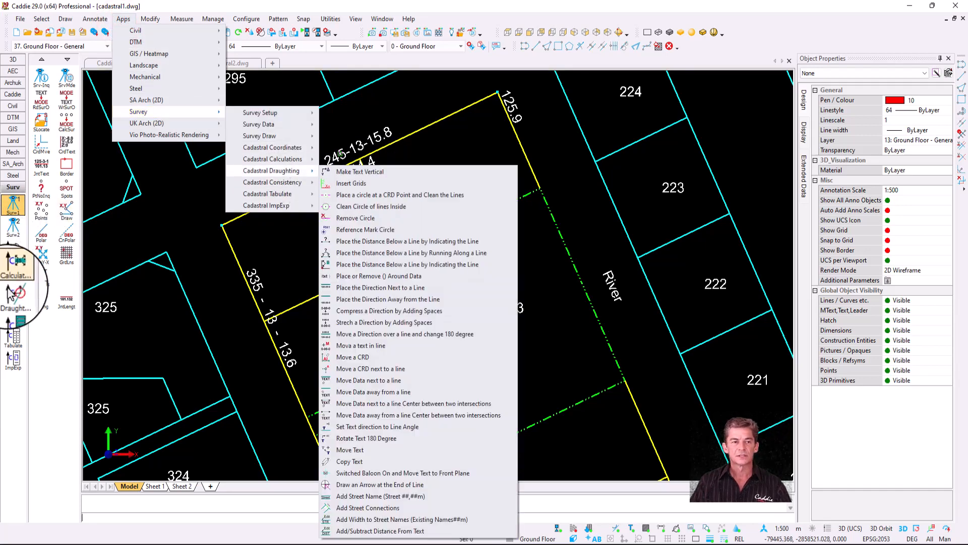
pyautogui.click(13, 272)
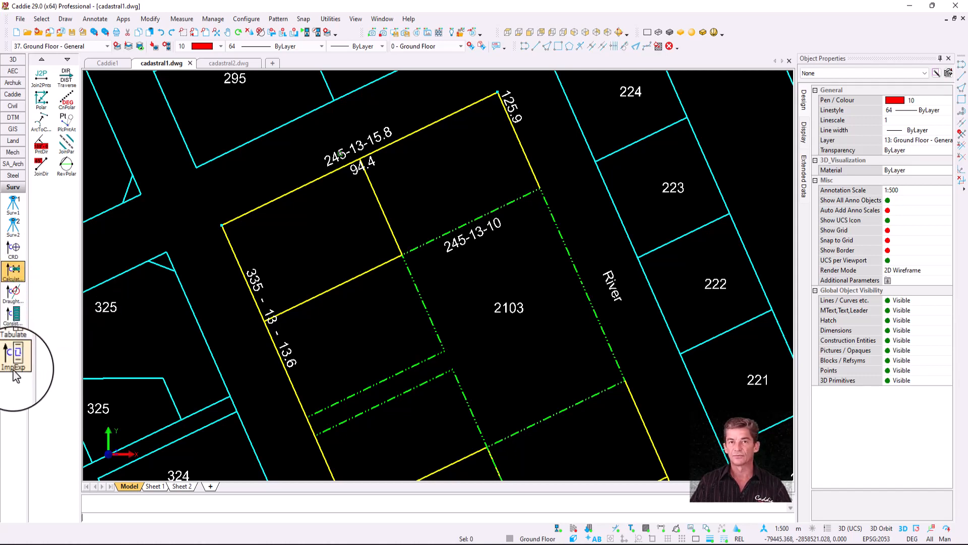
# Step: Stretch the 245-13-15.8 direction on the upper yellow boundary by adding spaces until it spans most of the line
pyautogui.click(13, 292)
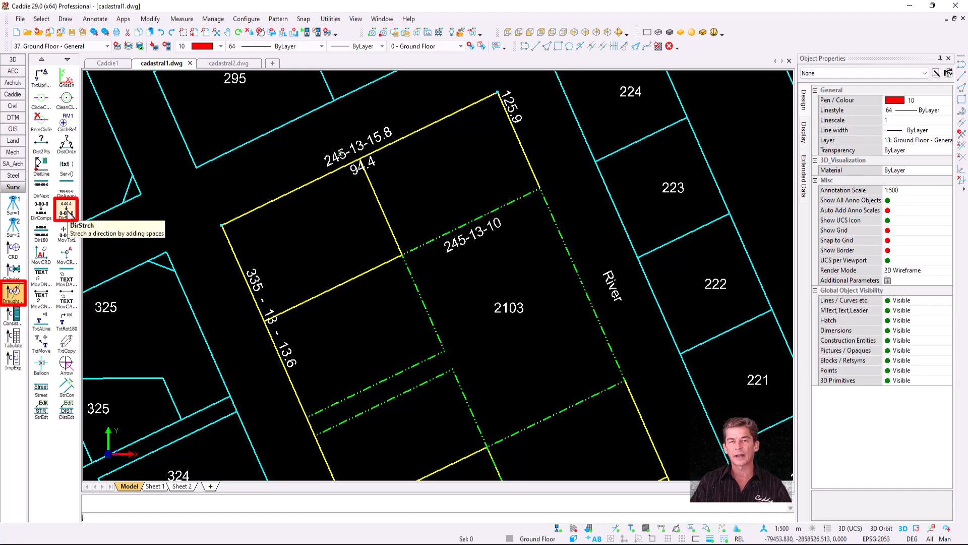
pyautogui.click(66, 212)
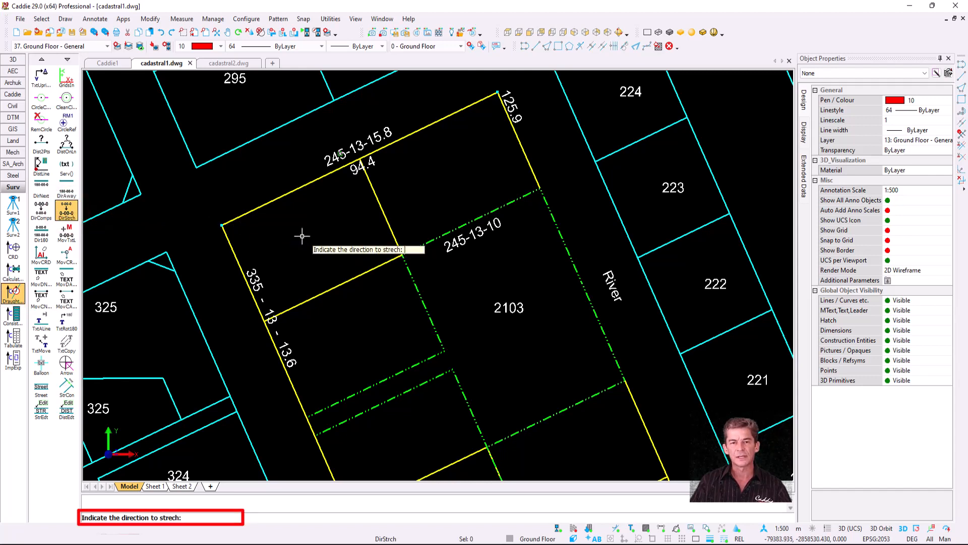
pyautogui.click(358, 145)
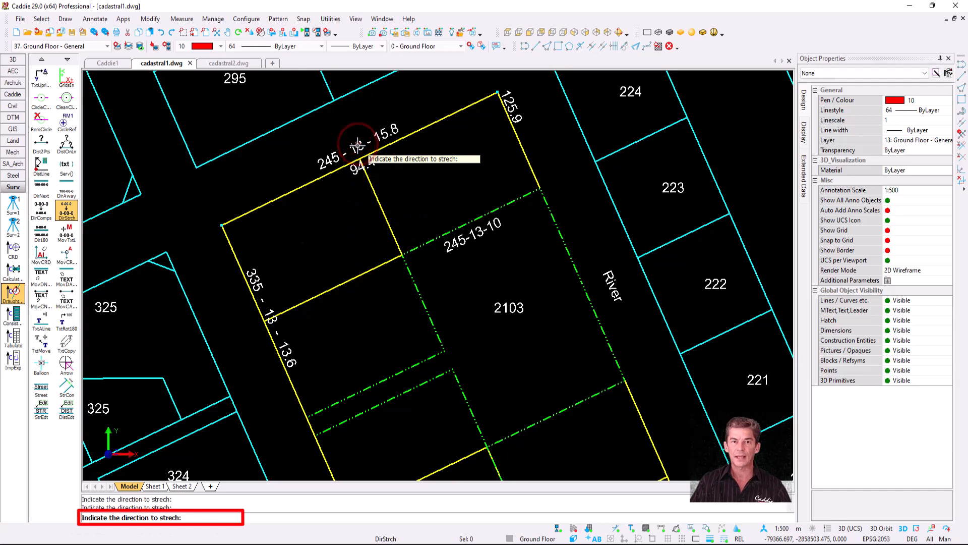
pyautogui.click(358, 145)
pyautogui.click(358, 145)
pyautogui.click(358, 145)
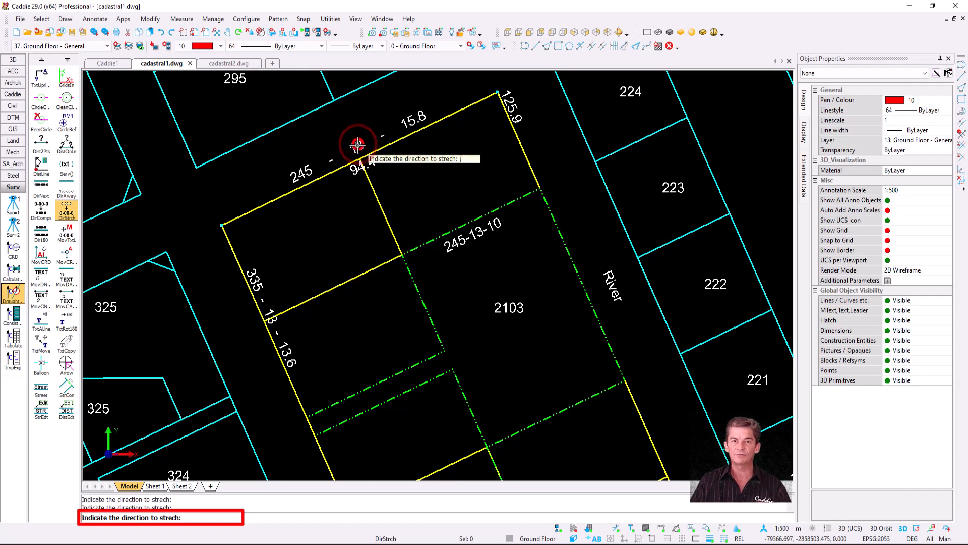
pyautogui.click(357, 146)
pyautogui.click(357, 145)
pyautogui.click(357, 145)
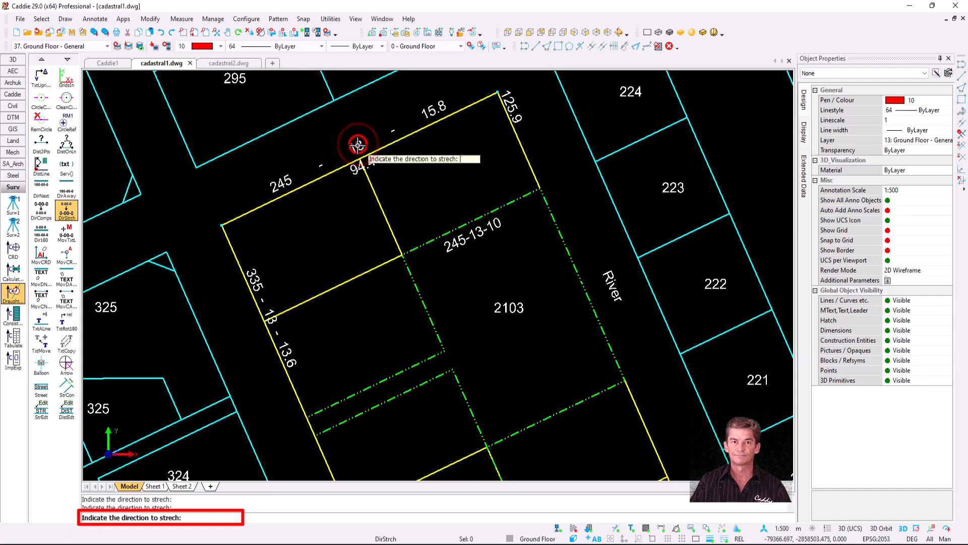
pyautogui.click(357, 145)
pyautogui.press('Escape')
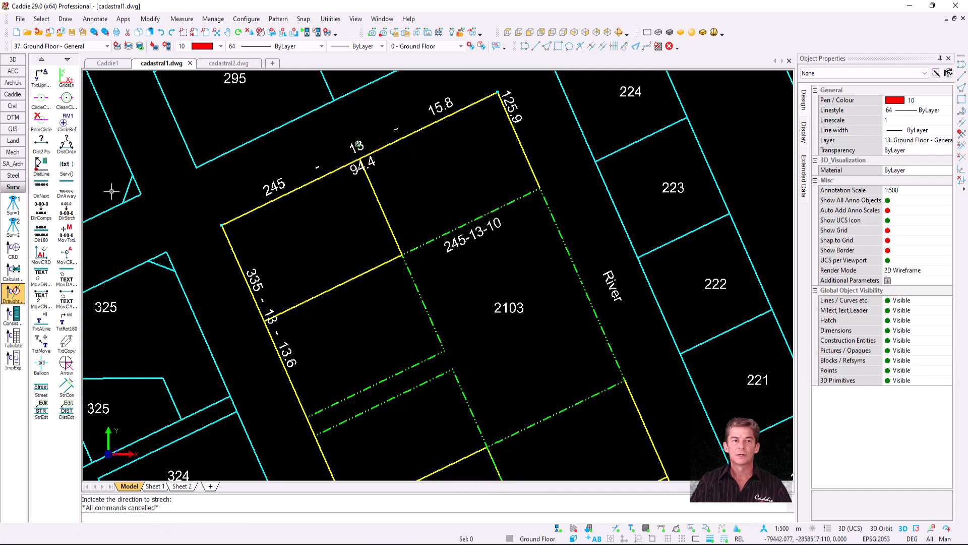
# Step: Compress the stretched direction on the upper yellow boundary until it reads 245 - 13 - 15.8 with single spaces around the hyphens
pyautogui.click(36, 216)
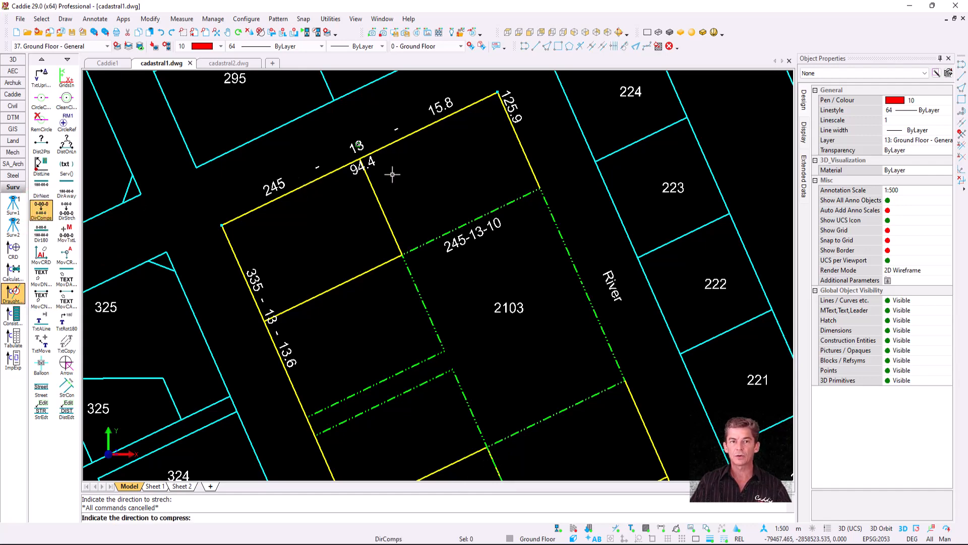
pyautogui.click(352, 148)
pyautogui.click(352, 149)
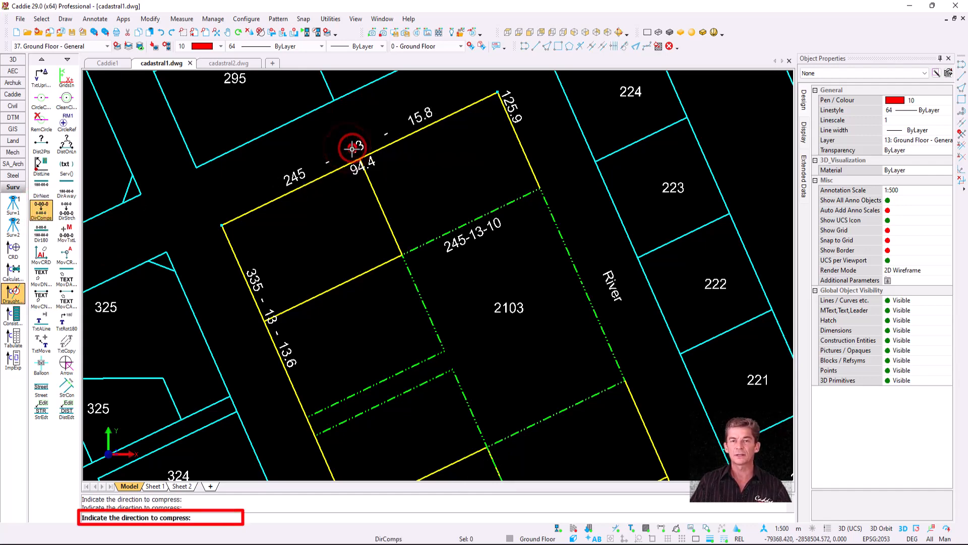
pyautogui.click(352, 148)
pyautogui.click(352, 149)
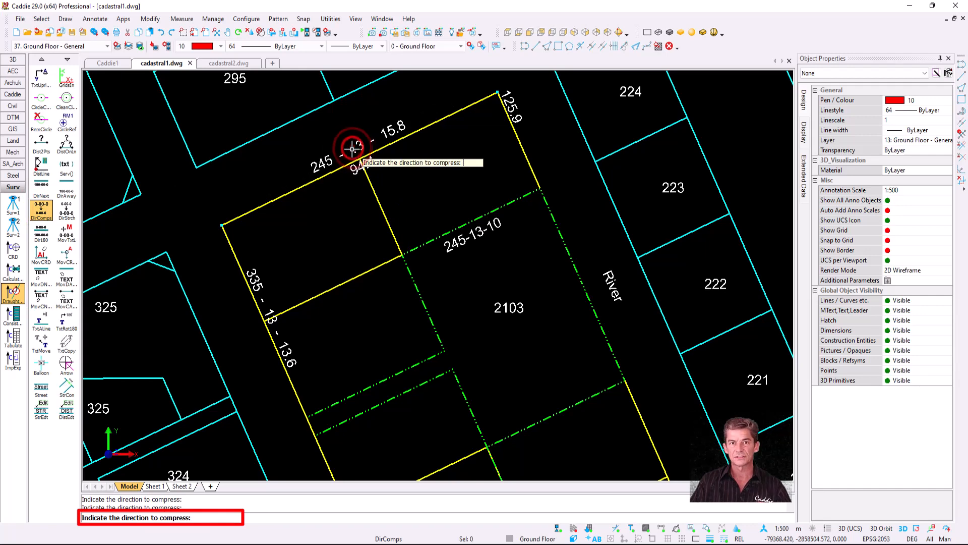
pyautogui.click(352, 148)
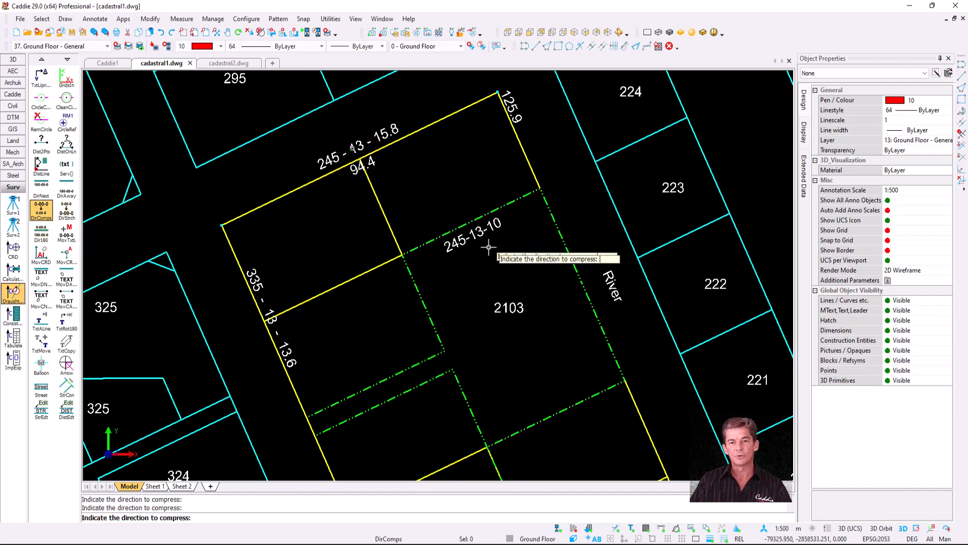
pyautogui.press('Escape')
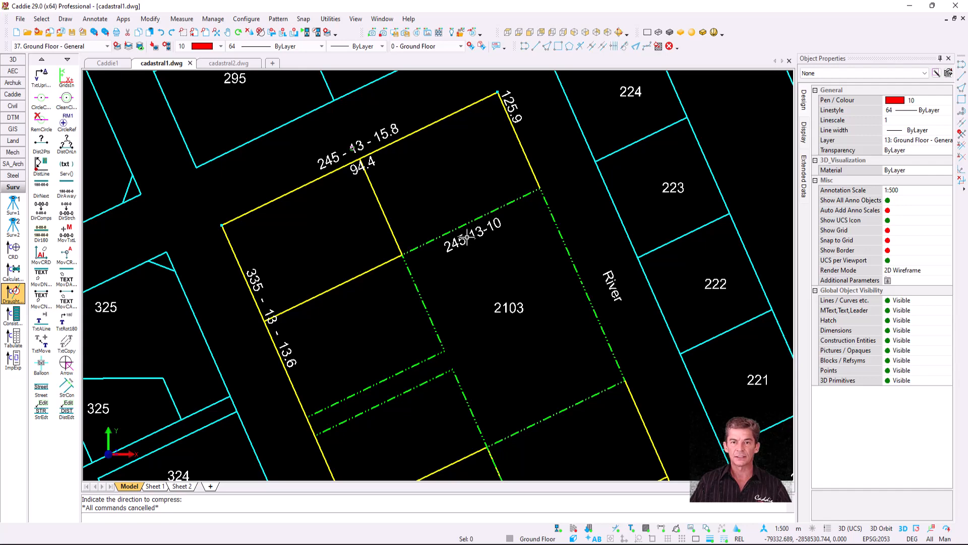
# Step: Swap the 245-13-10 direction on the green line above plot 2103 by 180 degrees
pyautogui.click(41, 235)
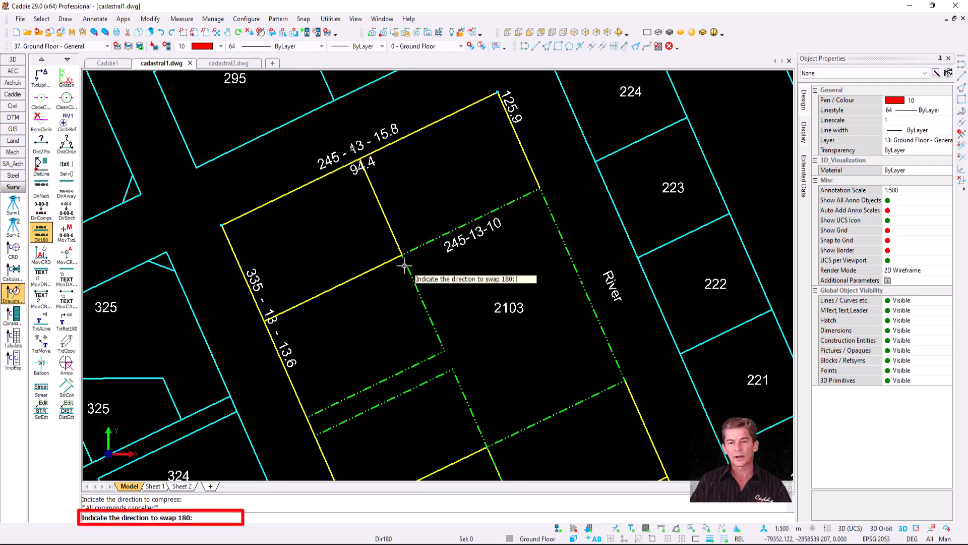
pyautogui.click(473, 233)
pyautogui.click(472, 233)
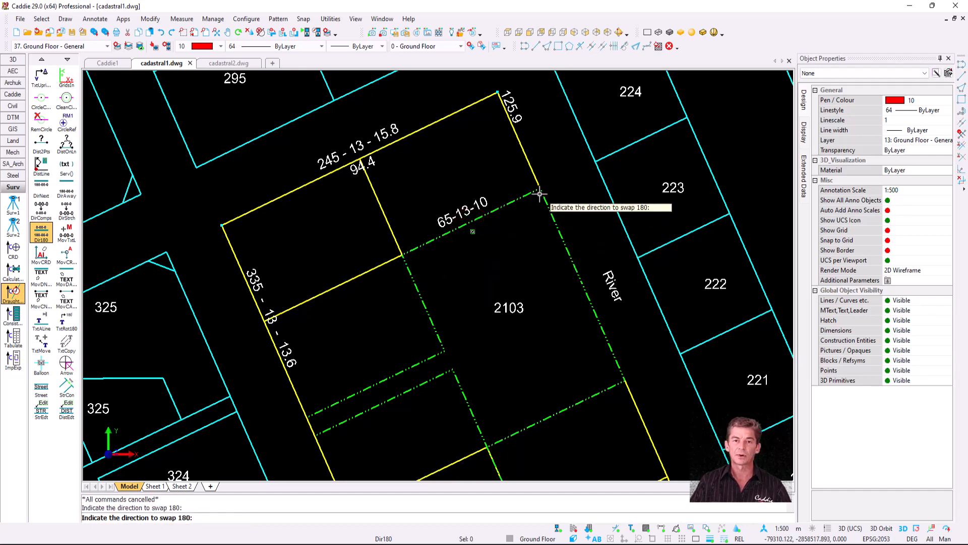
# Step: Move the 125.9 distance text along its yellow boundary line, away from the corner to about the line's midpoint
pyautogui.click(66, 236)
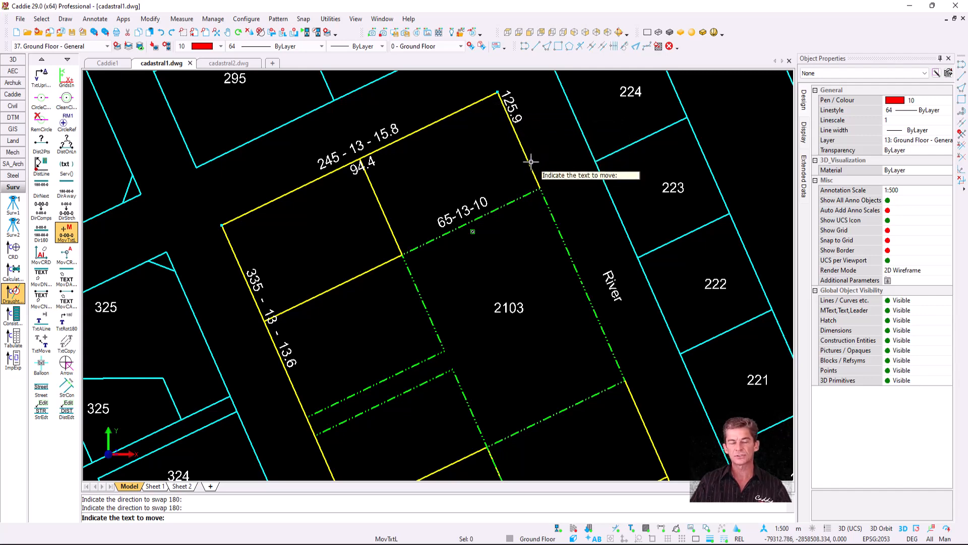
pyautogui.click(65, 233)
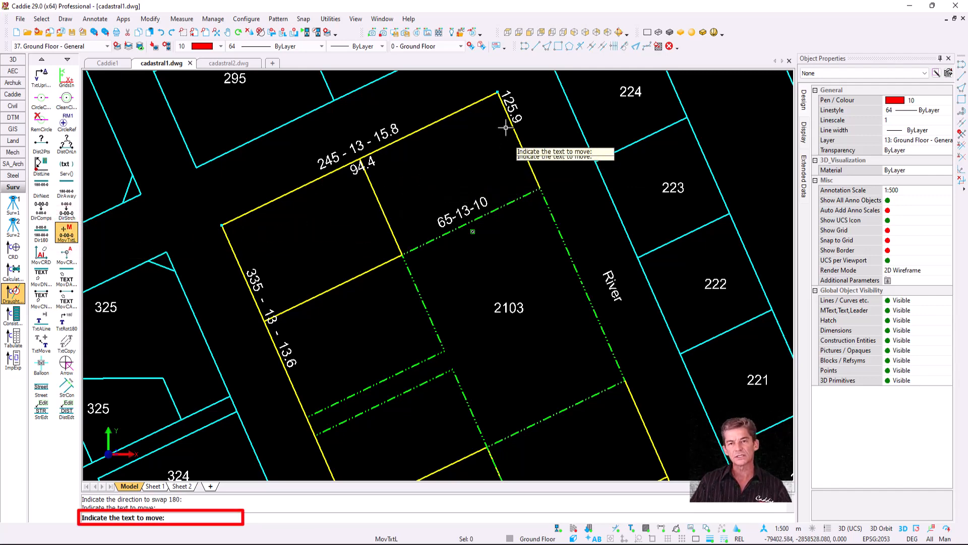
pyautogui.click(511, 107)
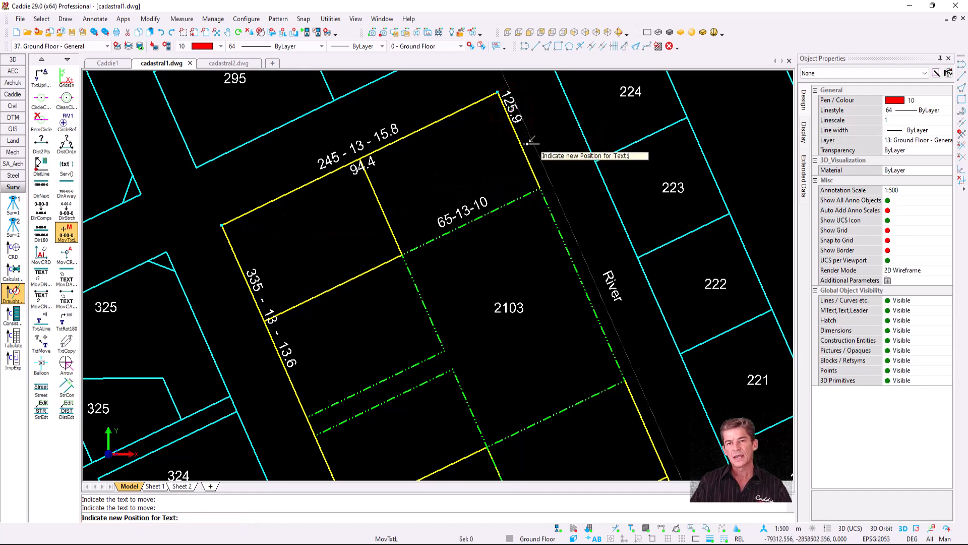
pyautogui.scroll(3, 528, 157)
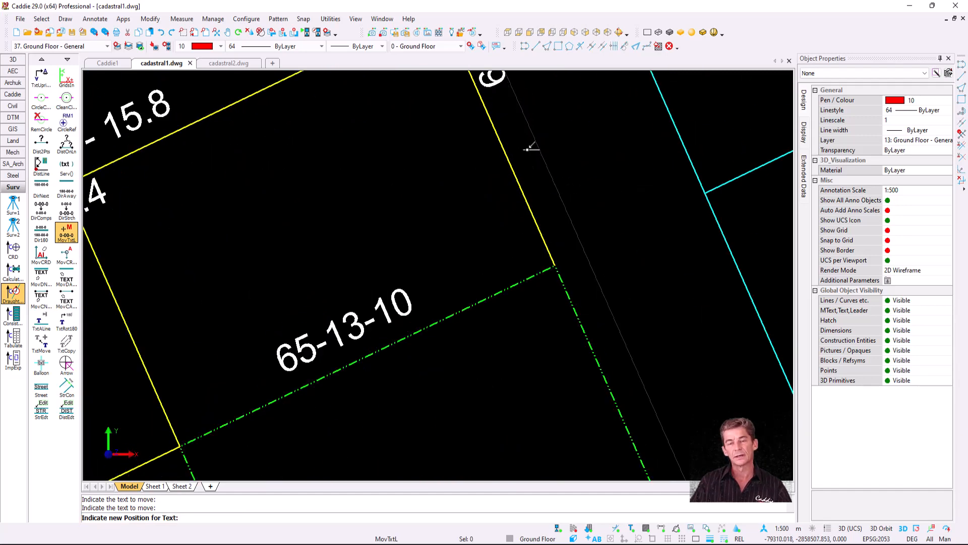
pyautogui.scroll(-3, 521, 123)
pyautogui.moveTo(521, 124); pyautogui.dragTo(534, 228, button='middle')
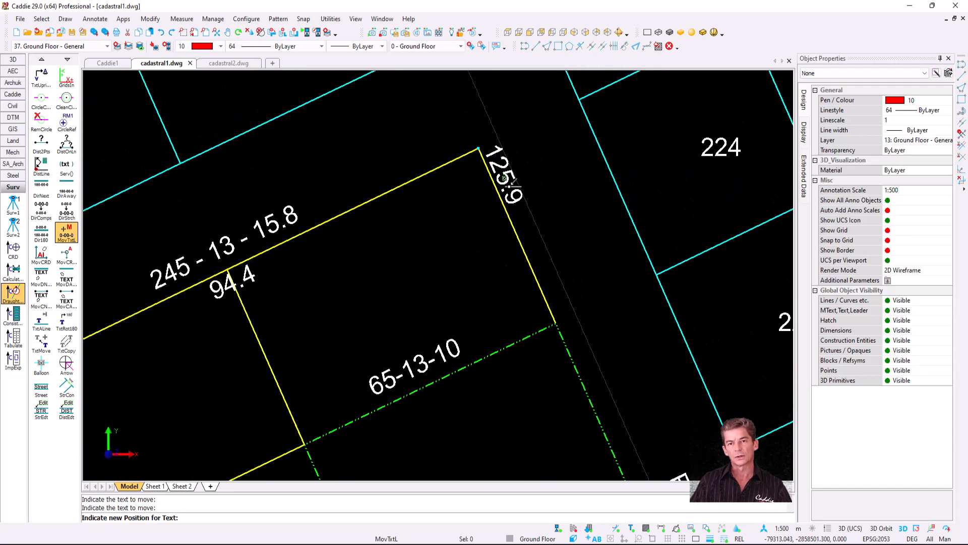
pyautogui.click(534, 225)
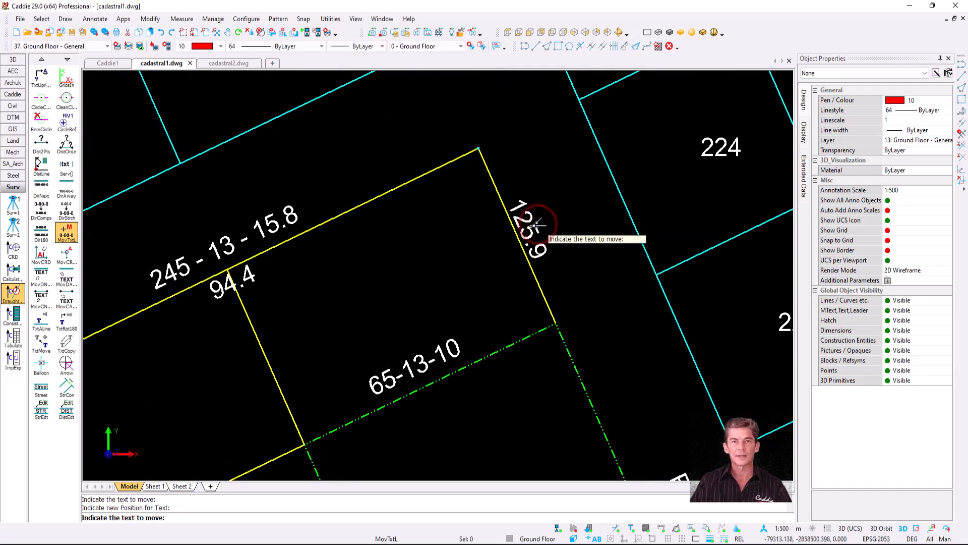
pyautogui.scroll(-3, 534, 226)
pyautogui.scroll(1, 484, 188)
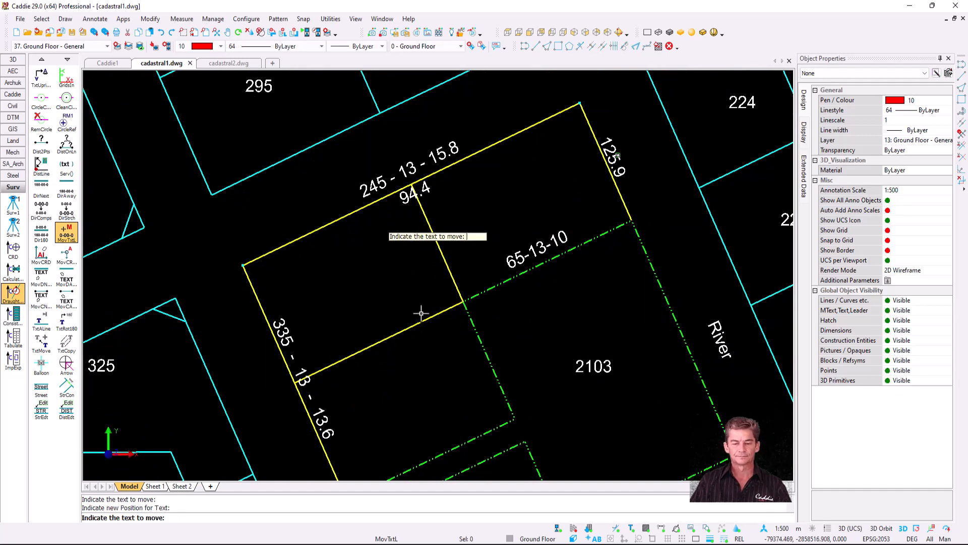
pyautogui.press('Escape')
# Step: Add a street name with its width between the two parallel green dash-dot lines west of plot 2103
pyautogui.moveTo(451, 378); pyautogui.dragTo(424, 283, button='middle')
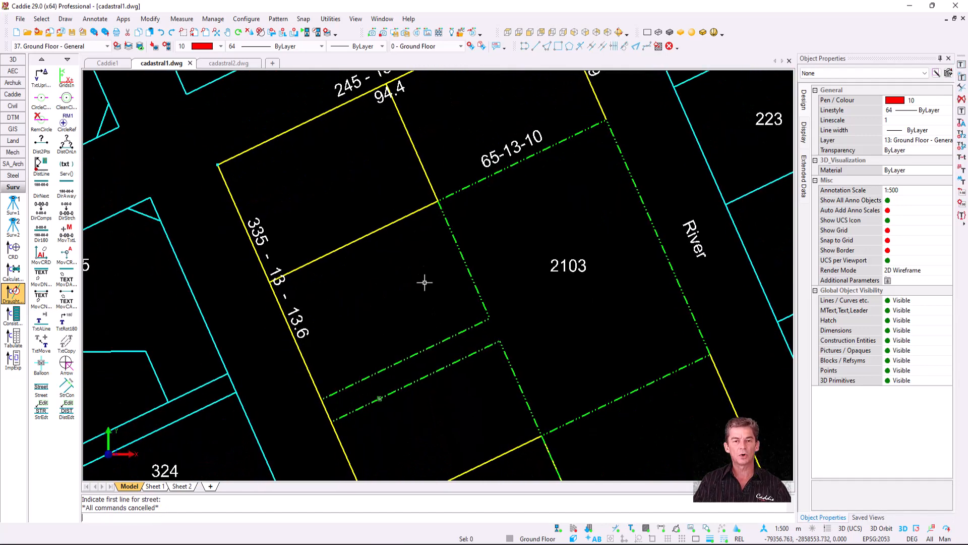
pyautogui.scroll(3, 400, 393)
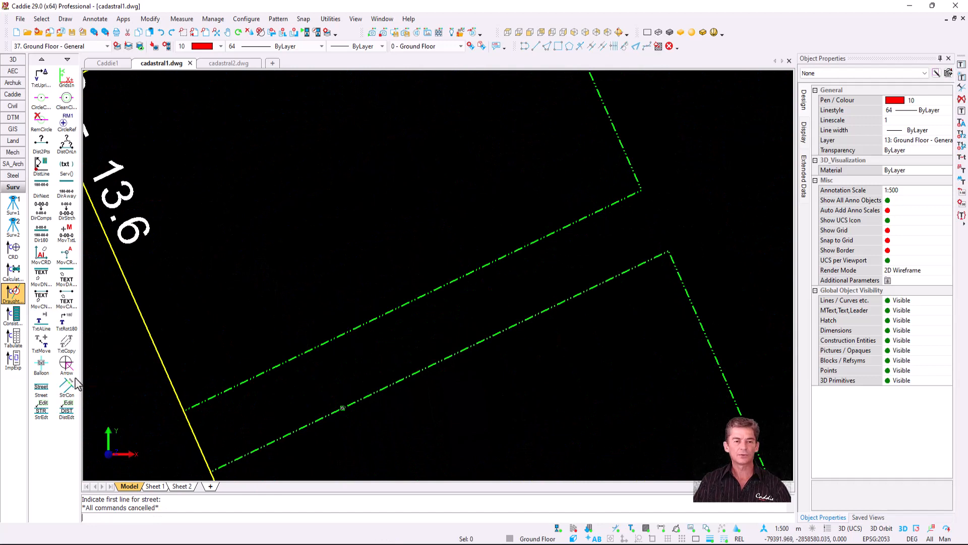
pyautogui.click(43, 389)
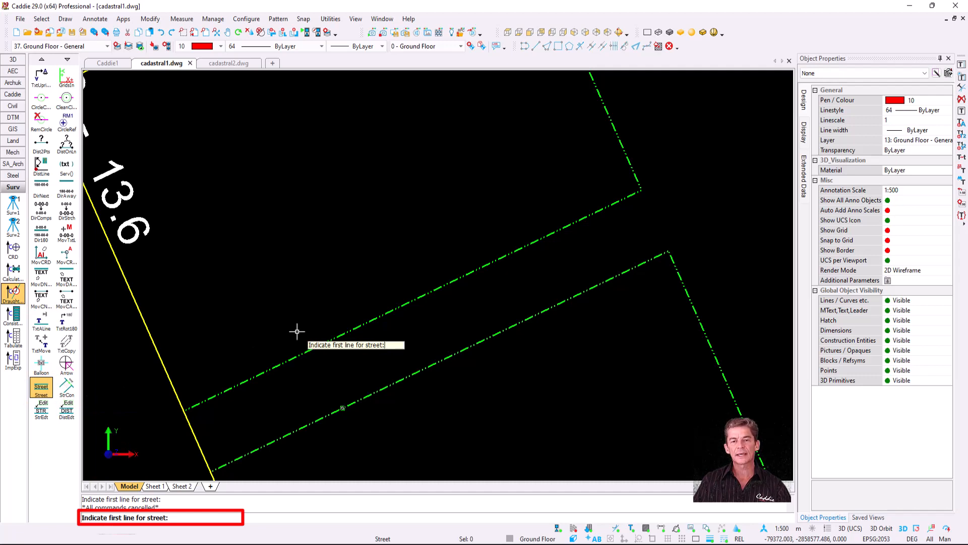
pyautogui.click(321, 346)
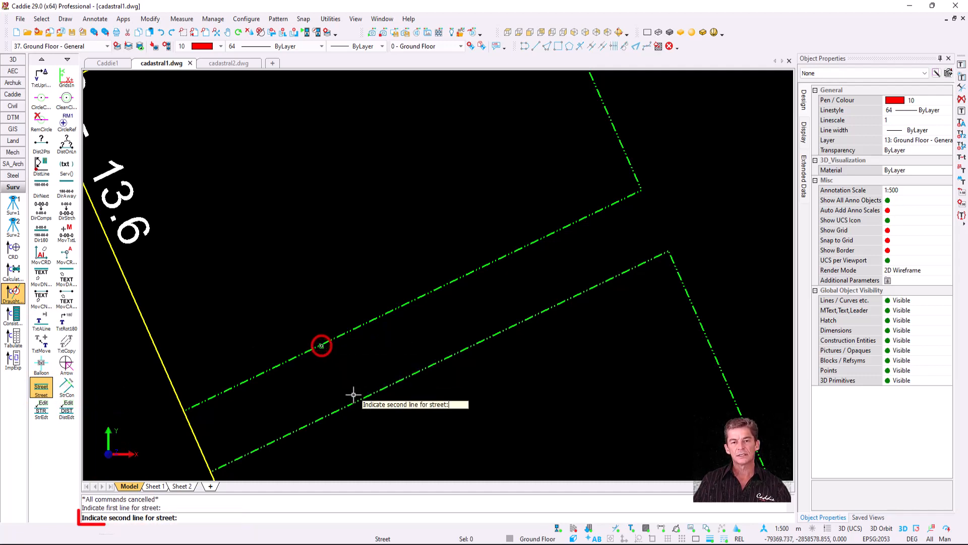
pyautogui.click(360, 397)
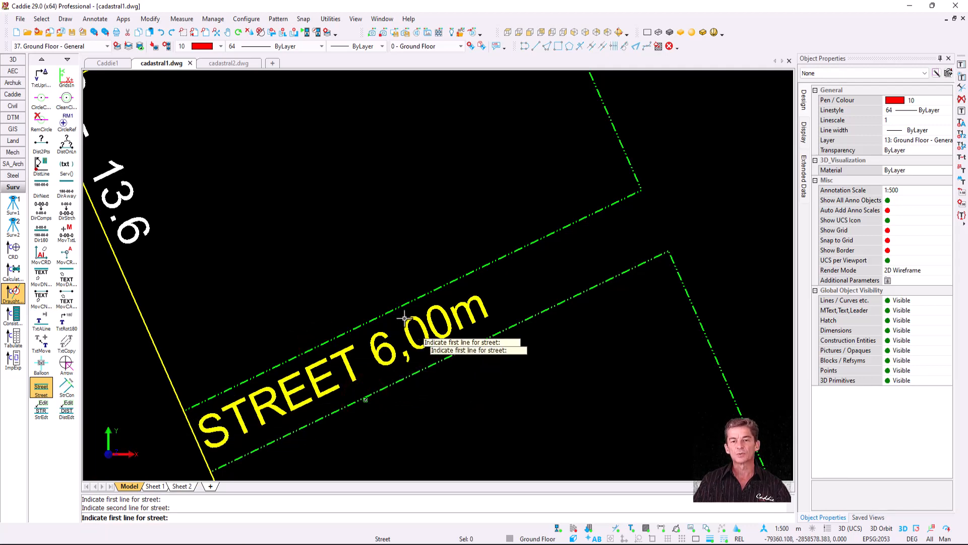
pyautogui.press('Escape')
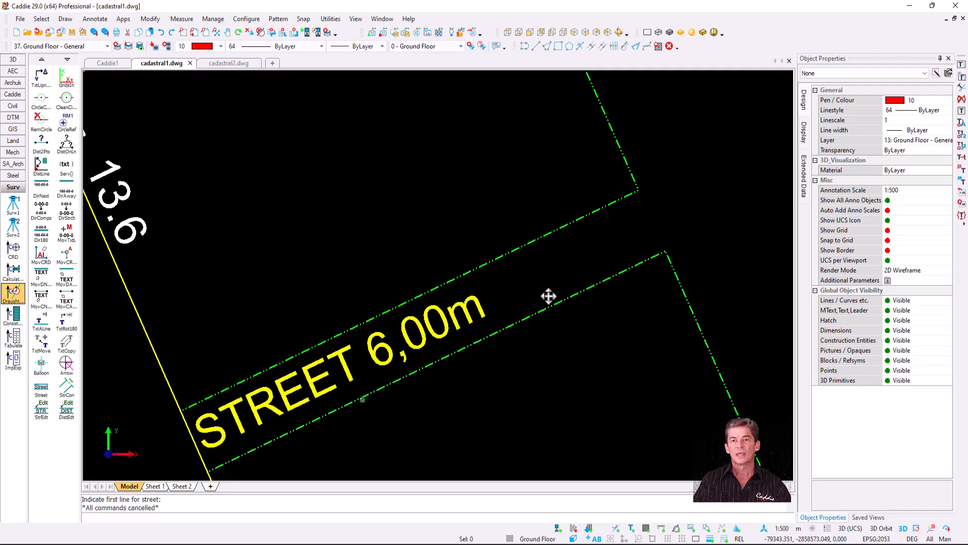
# Step: Add a street connection between the eastern end corners of the two parallel street lines, from the lower corner to the upper
pyautogui.moveTo(558, 269); pyautogui.dragTo(377, 314, button='middle')
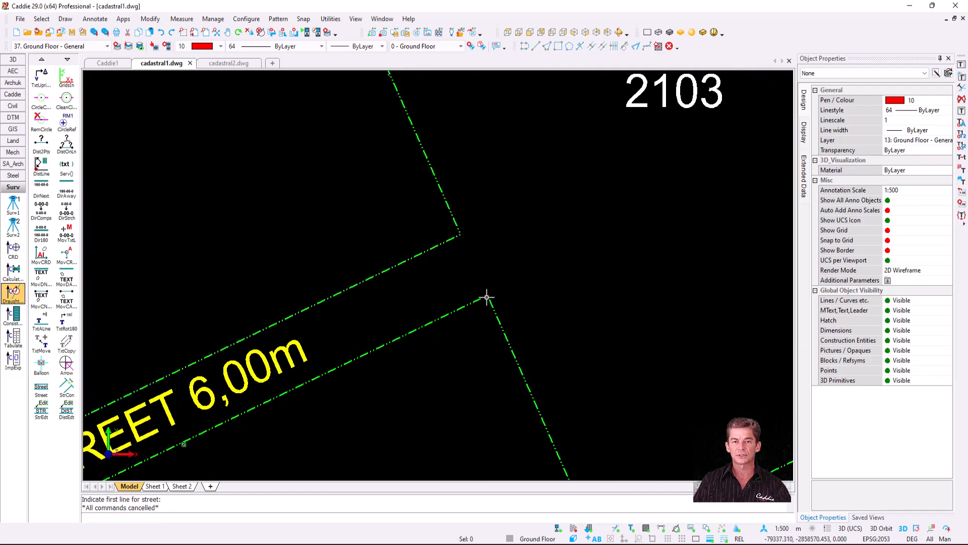
pyautogui.click(66, 389)
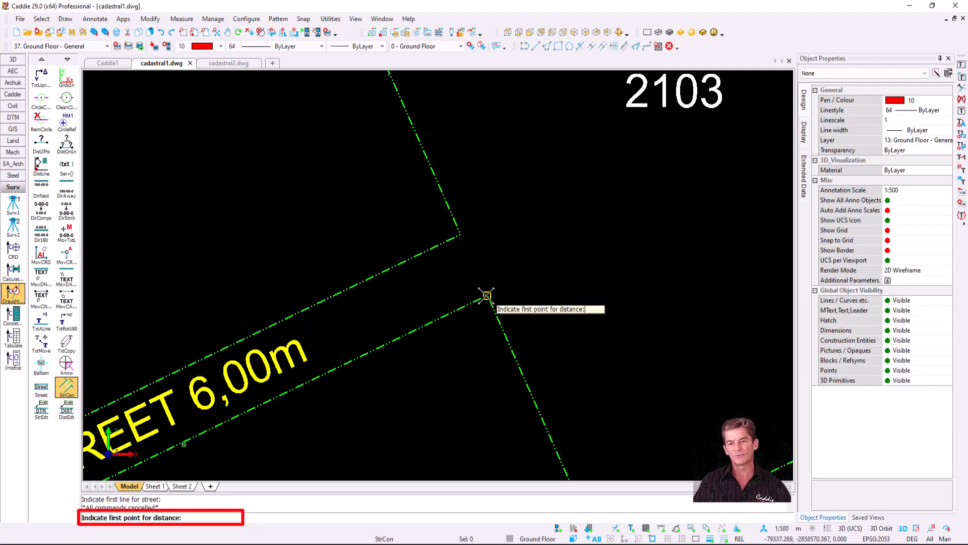
pyautogui.click(486, 296)
pyautogui.click(460, 235)
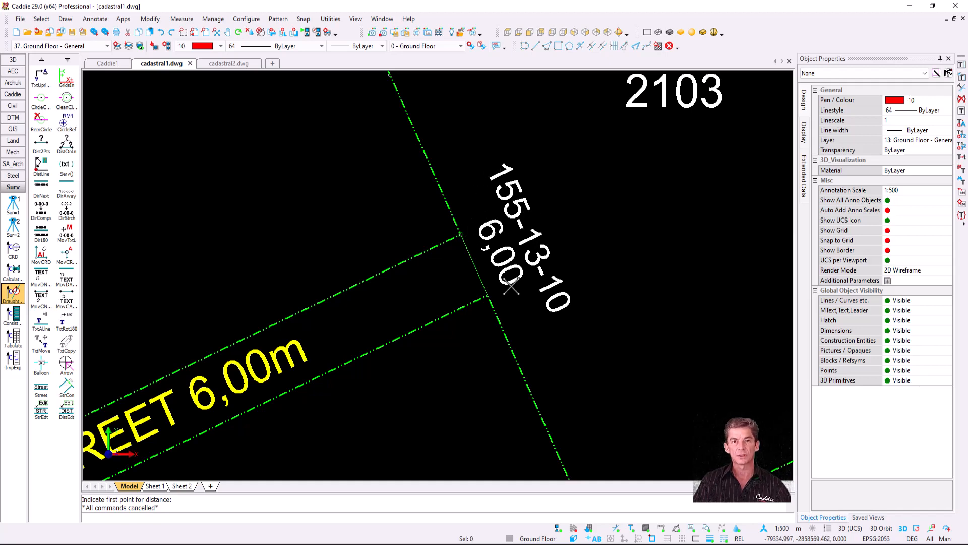
# Step: Append the street width to the River name, using the green dash-dot line east of plot 2103 and the facing cyan line
pyautogui.scroll(-4, 512, 286)
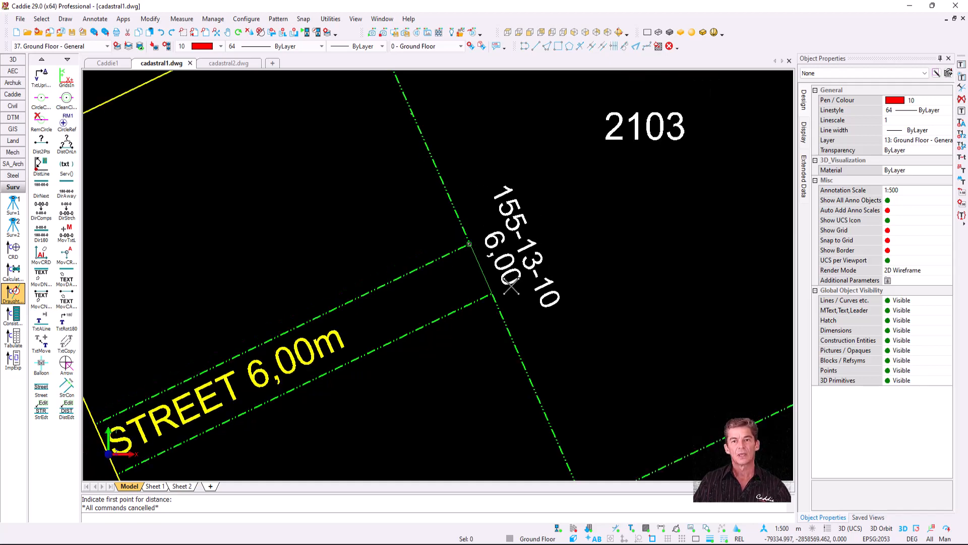
pyautogui.moveTo(538, 260); pyautogui.dragTo(294, 332, button='middle')
pyautogui.scroll(4, 465, 225)
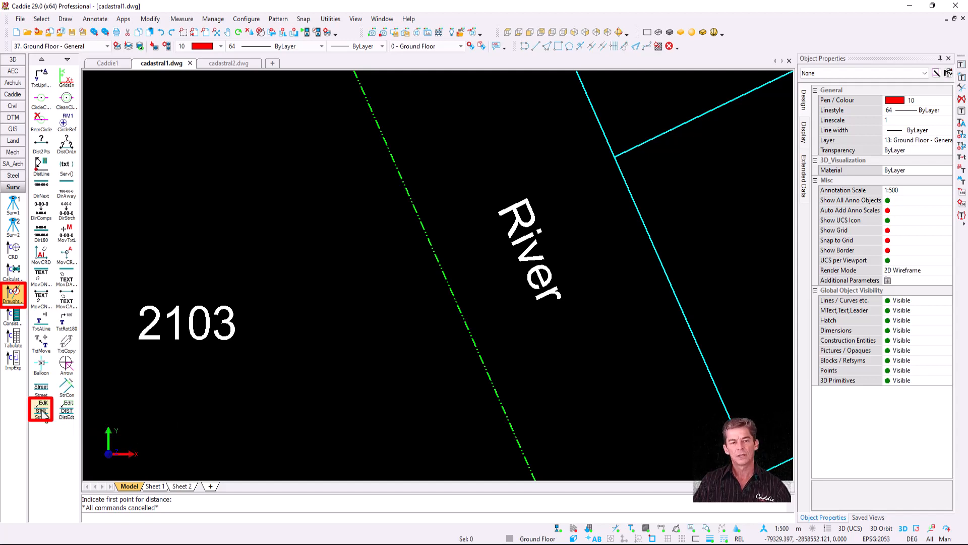
pyautogui.click(42, 411)
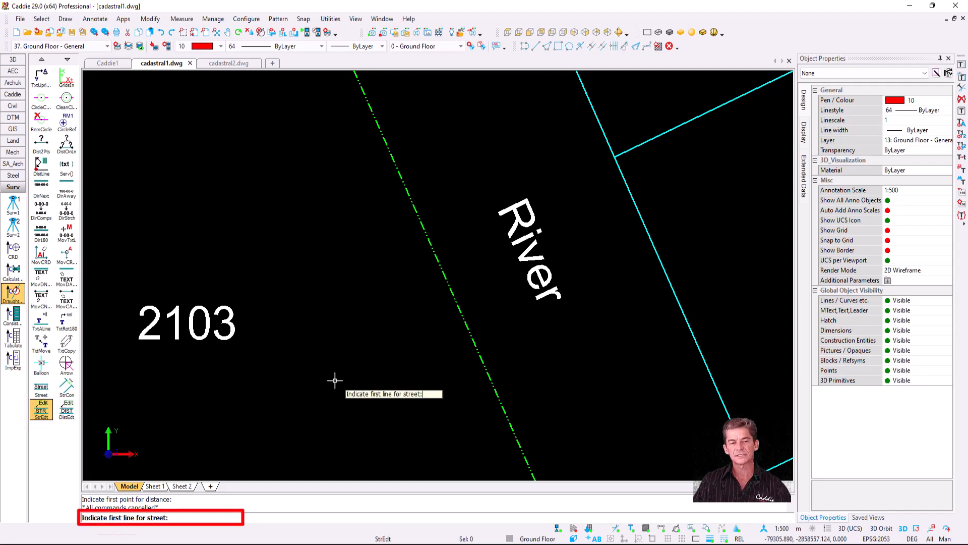
pyautogui.click(469, 336)
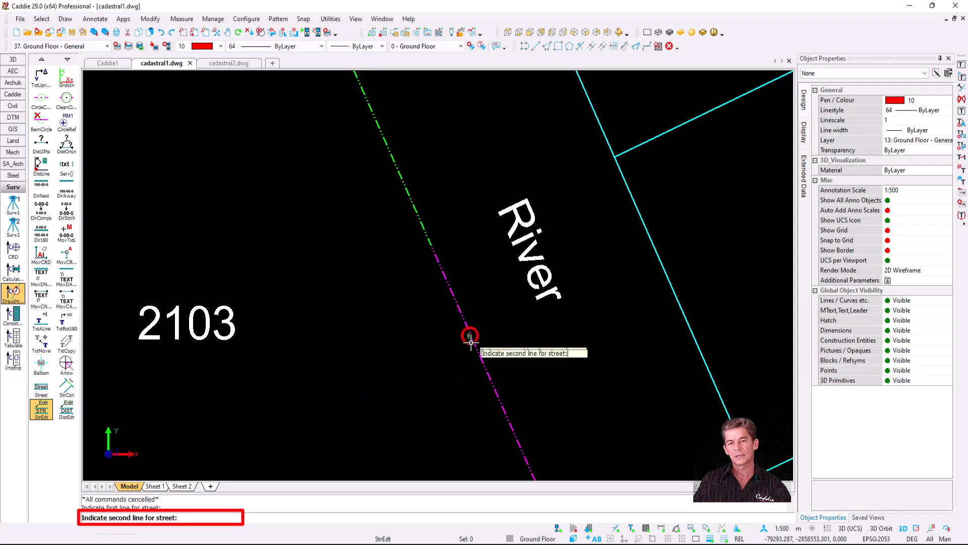
pyautogui.click(655, 255)
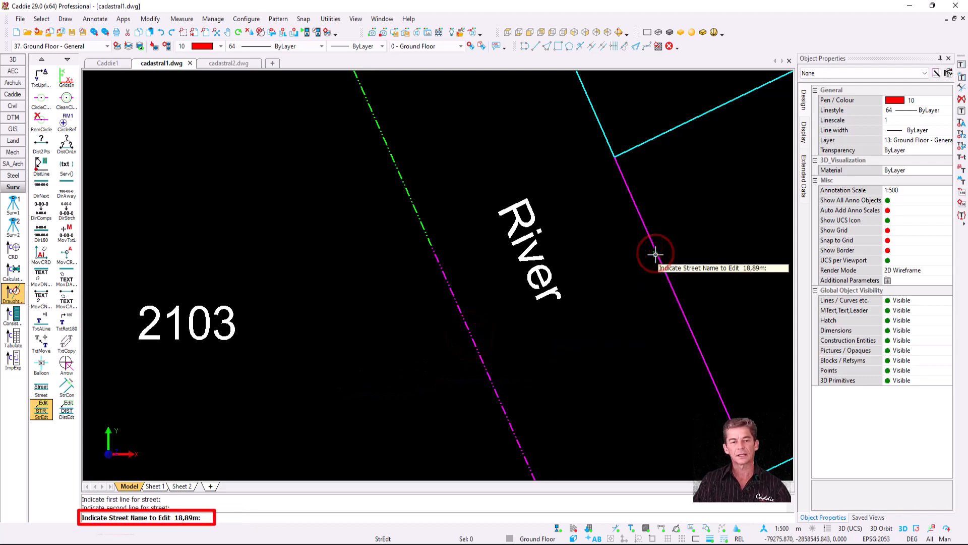
pyautogui.click(526, 240)
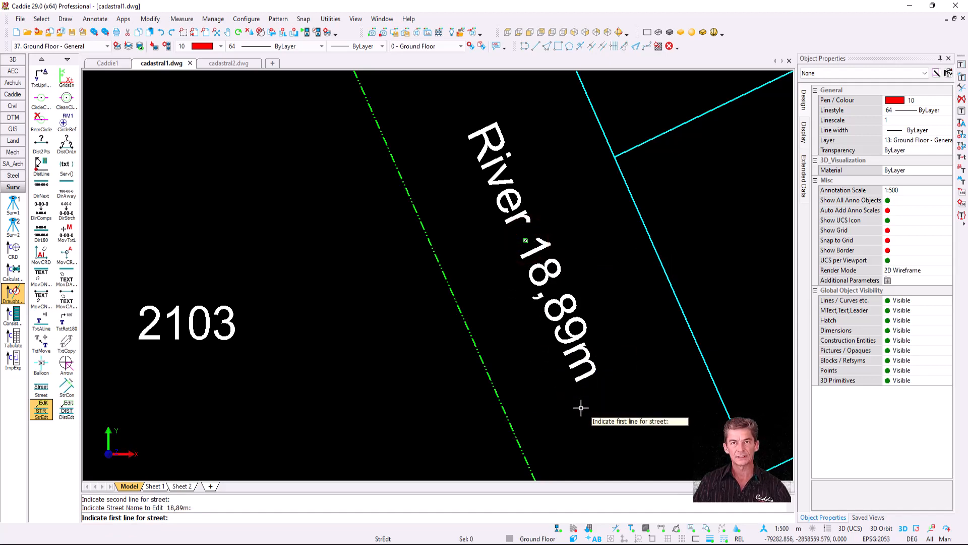
pyautogui.press('Escape')
# Step: Set up Find / Replace Text to add the prefix ERF to all texts inside a polygon selection, not case sensitive
pyautogui.scroll(-3, 667, 181)
pyautogui.moveTo(608, 210)
pyautogui.mouseDown(button='middle')
pyautogui.moveTo(561, 235)
pyautogui.moveTo(352, 281)
pyautogui.mouseUp(button='middle')
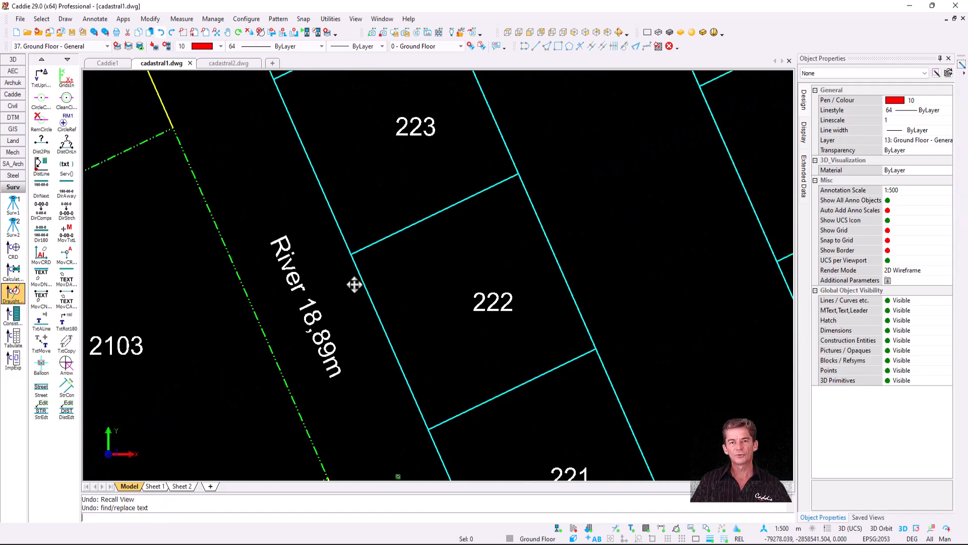
pyautogui.scroll(-5, 551, 263)
pyautogui.moveTo(536, 274); pyautogui.dragTo(484, 291, button='middle')
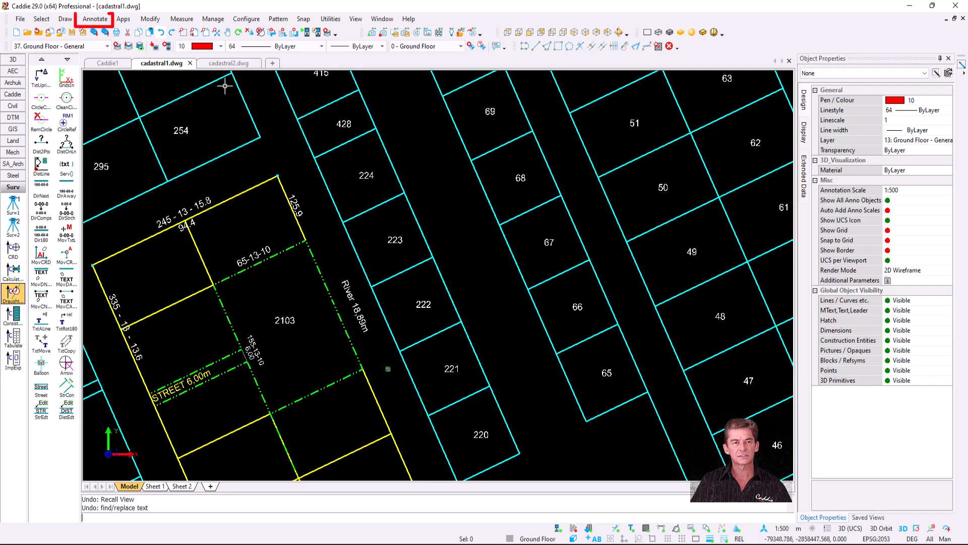
pyautogui.click(89, 19)
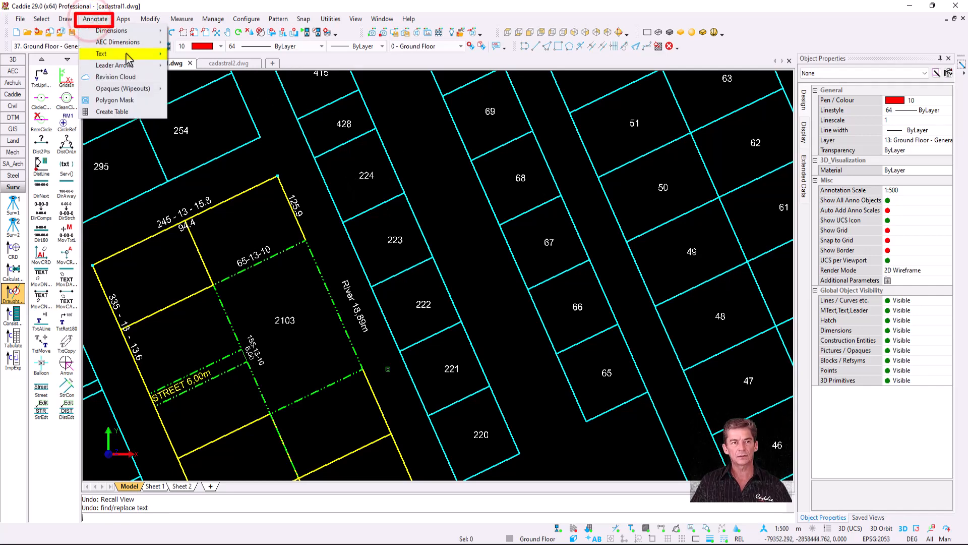
pyautogui.moveTo(126, 54)
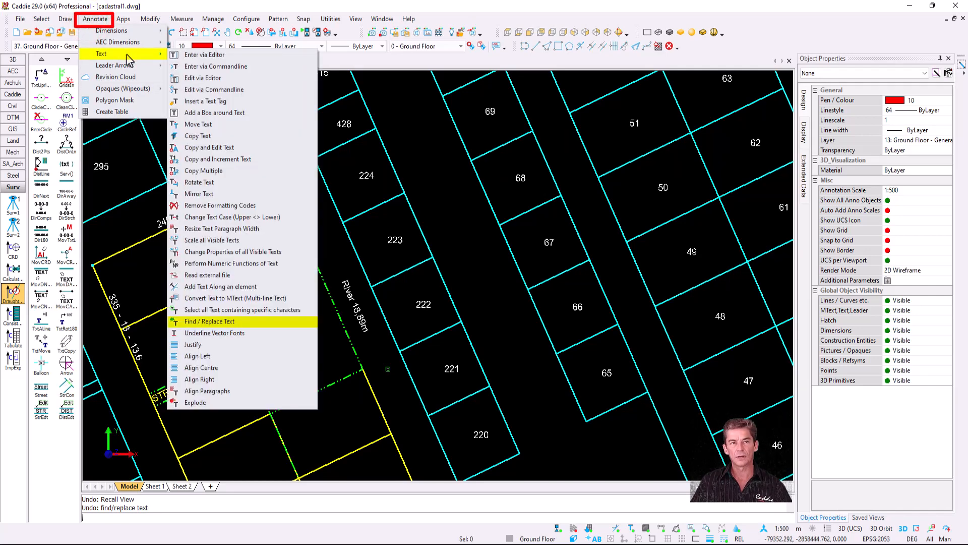
pyautogui.click(272, 323)
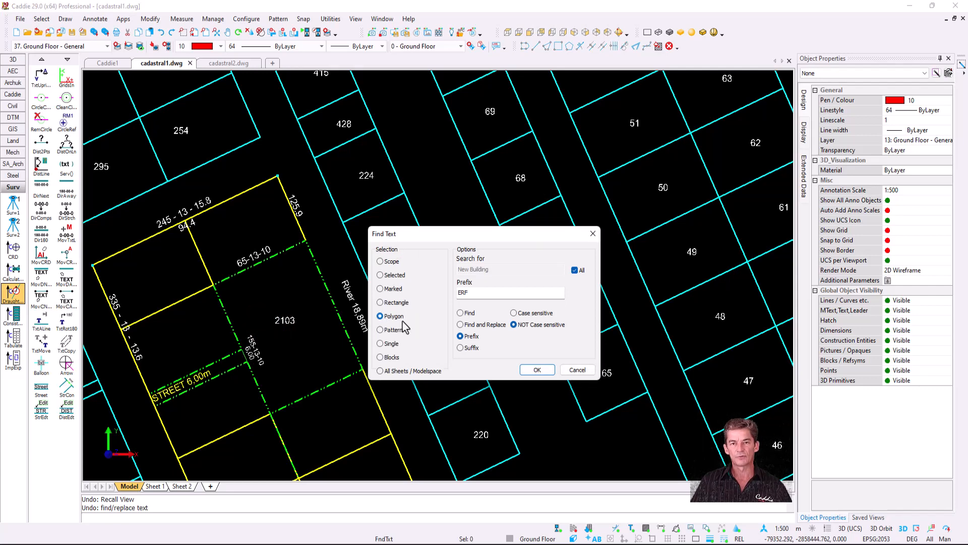
pyautogui.click(477, 292)
pyautogui.click(537, 369)
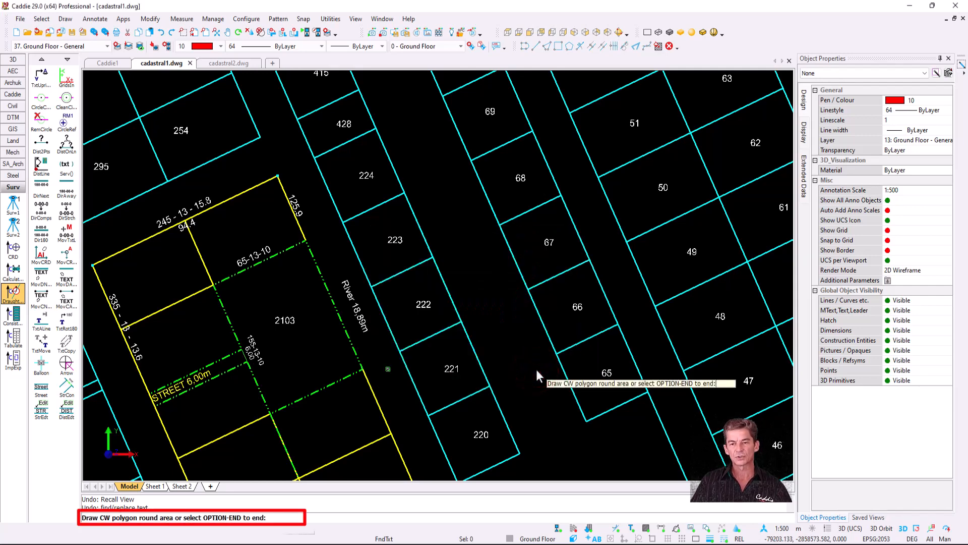
# Step: Outline plot numbers 428, 224 to 220 and 69 to 65 with a clockwise polygon to apply the ERF prefix, and regenerate the drawing
pyautogui.click(289, 134)
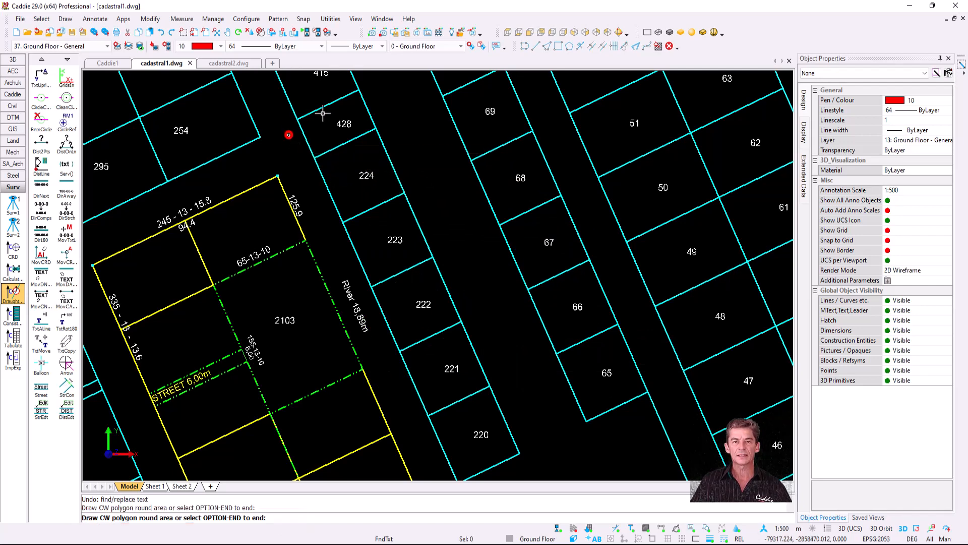
pyautogui.click(385, 86)
pyautogui.click(537, 101)
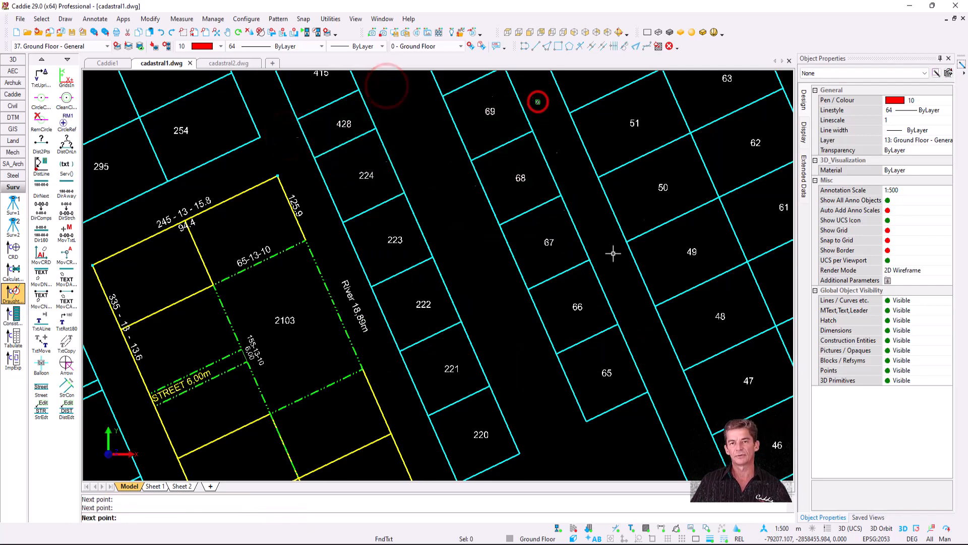
pyautogui.click(653, 382)
pyautogui.click(469, 463)
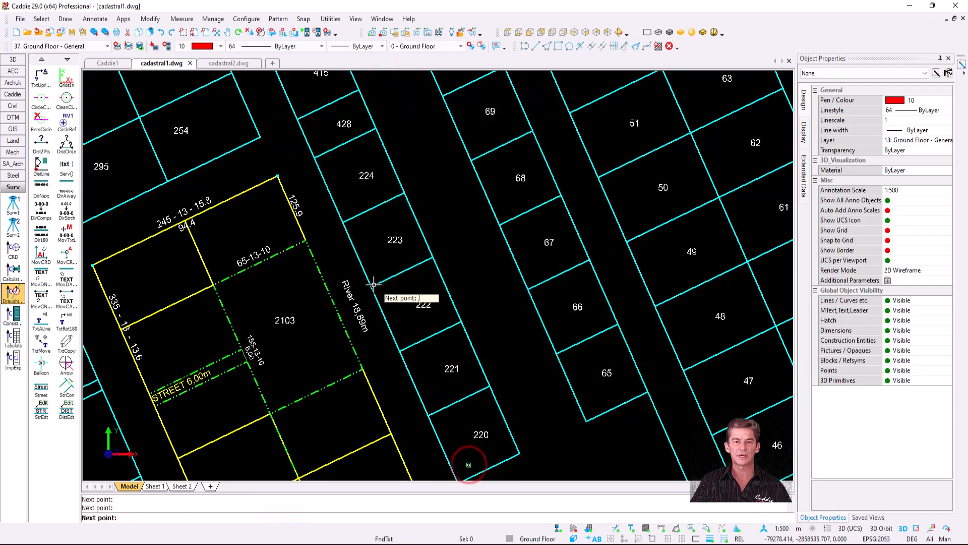
pyautogui.press('e')
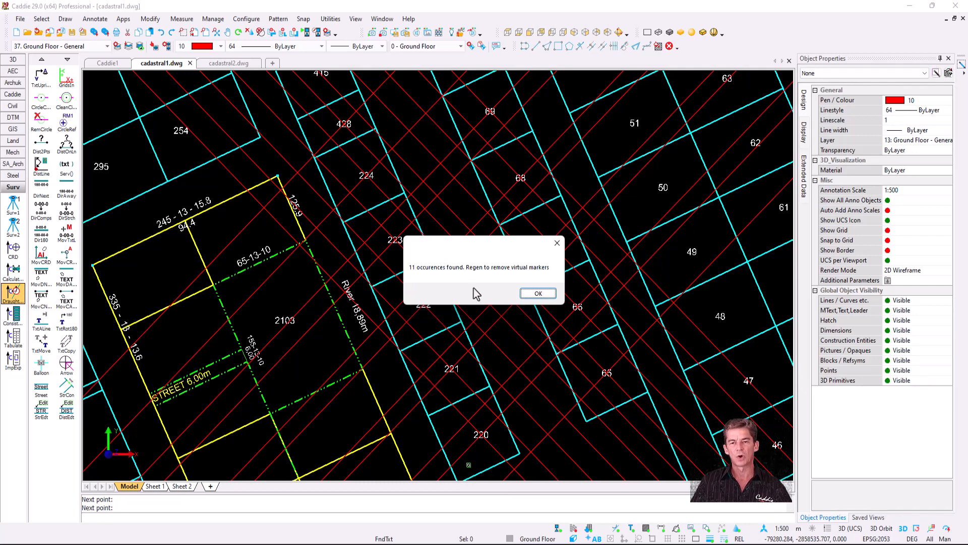
pyautogui.click(544, 295)
pyautogui.press('r')
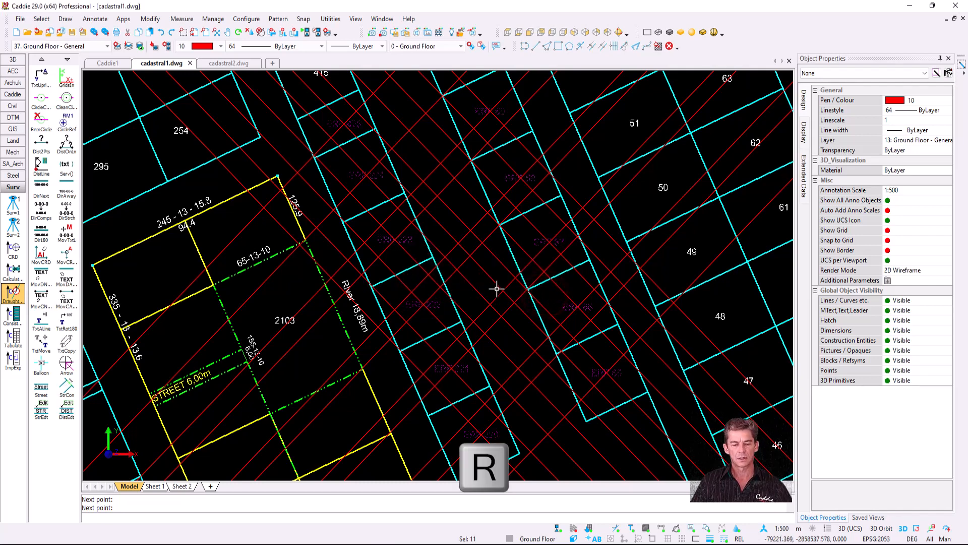
pyautogui.press('Escape')
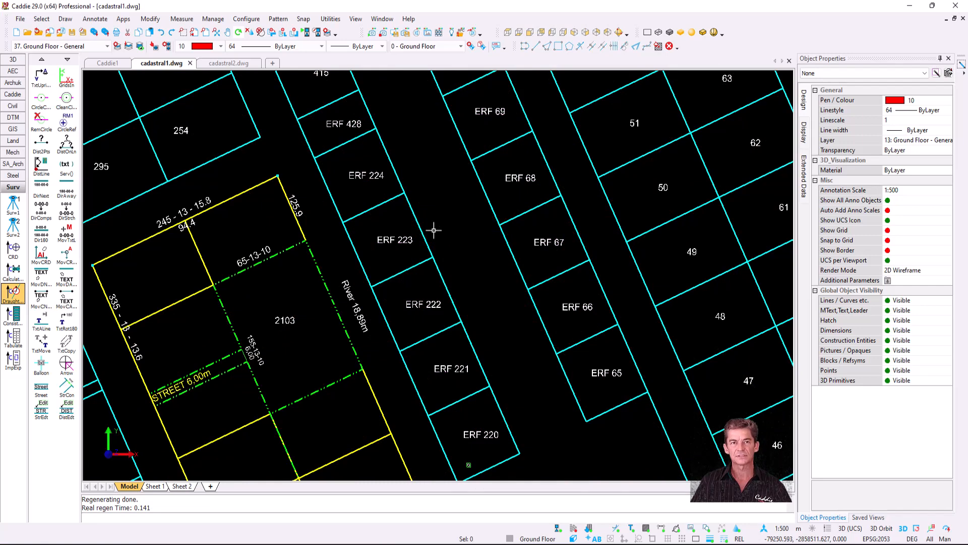
# Step: In cadastral2.dwg, convert the western cul-de-sac arc into 8 cords with Arc to Cord, indicating the arc individually
pyautogui.click(226, 63)
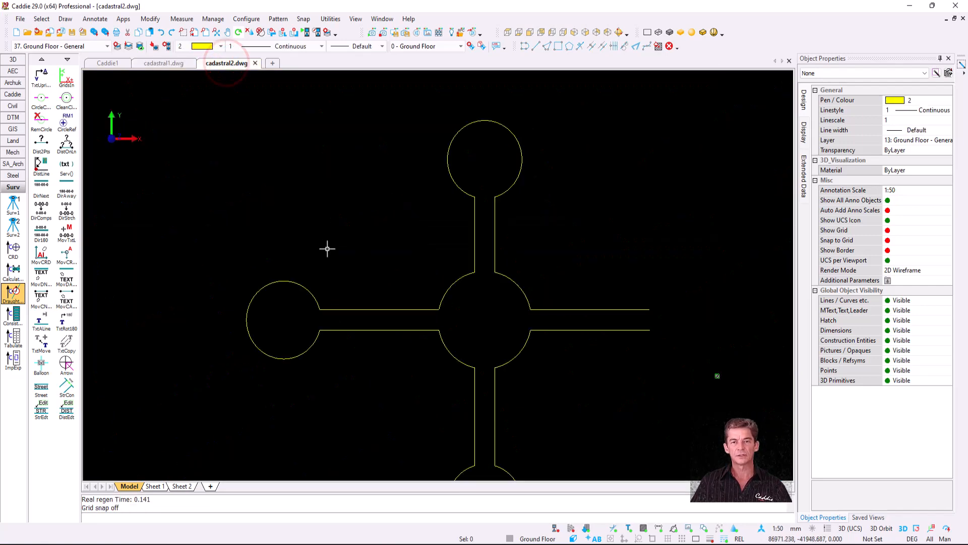
pyautogui.scroll(1, 327, 248)
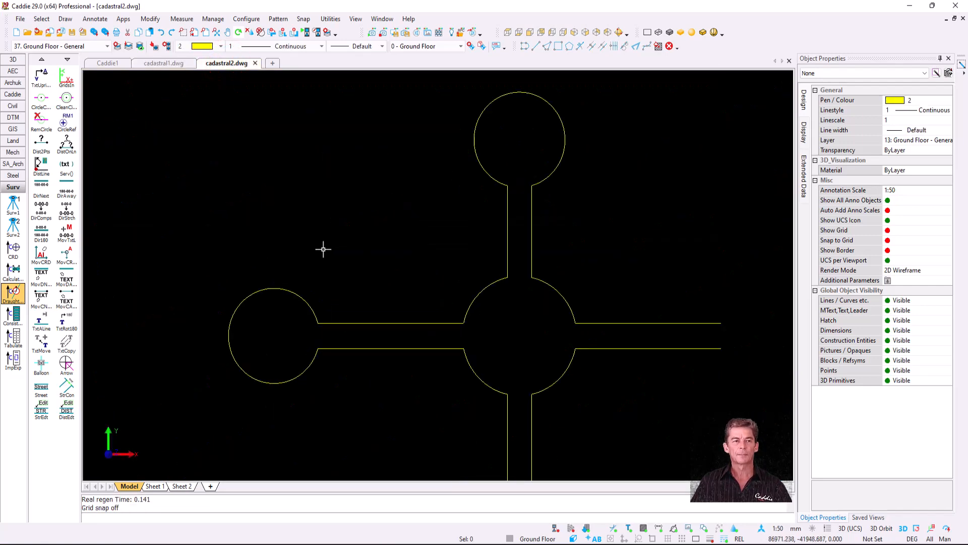
pyautogui.click(9, 274)
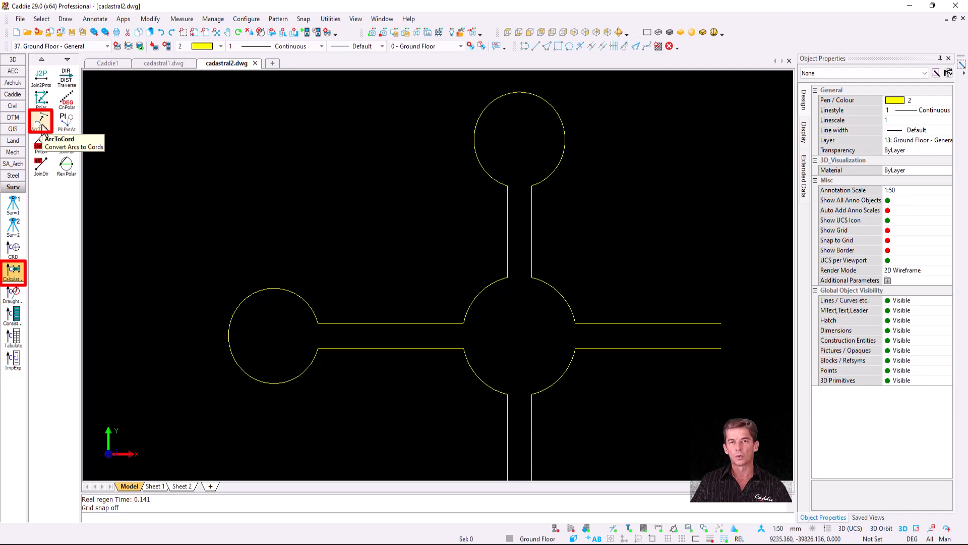
pyautogui.click(42, 125)
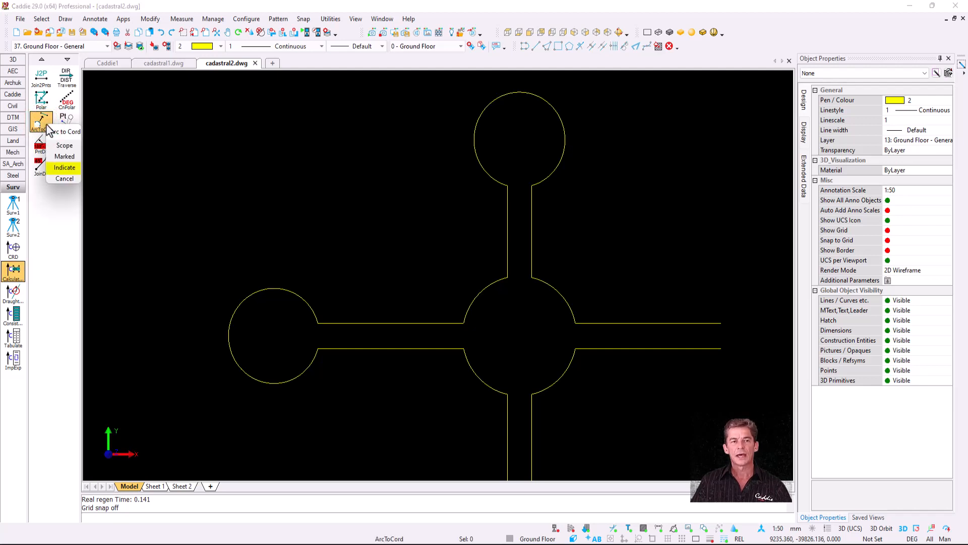
pyautogui.click(69, 167)
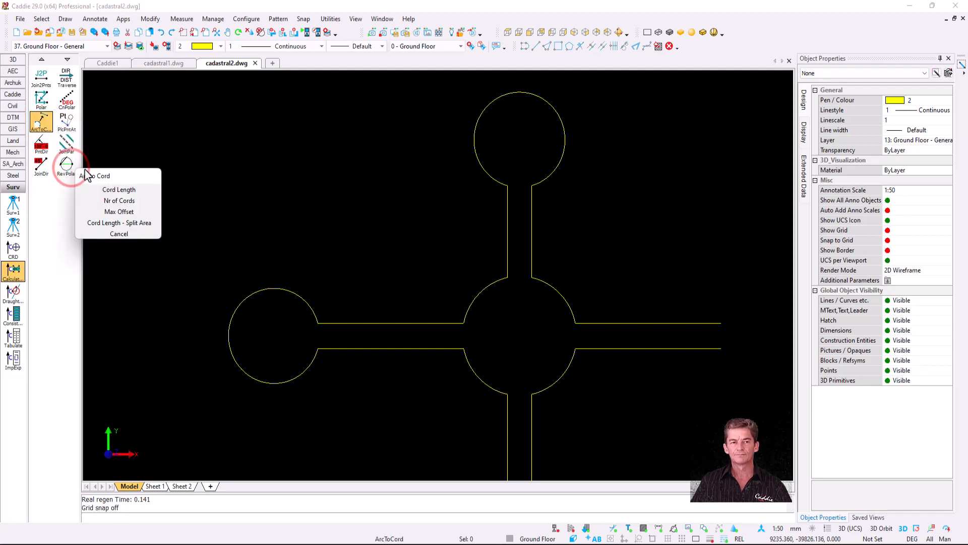
pyautogui.click(140, 201)
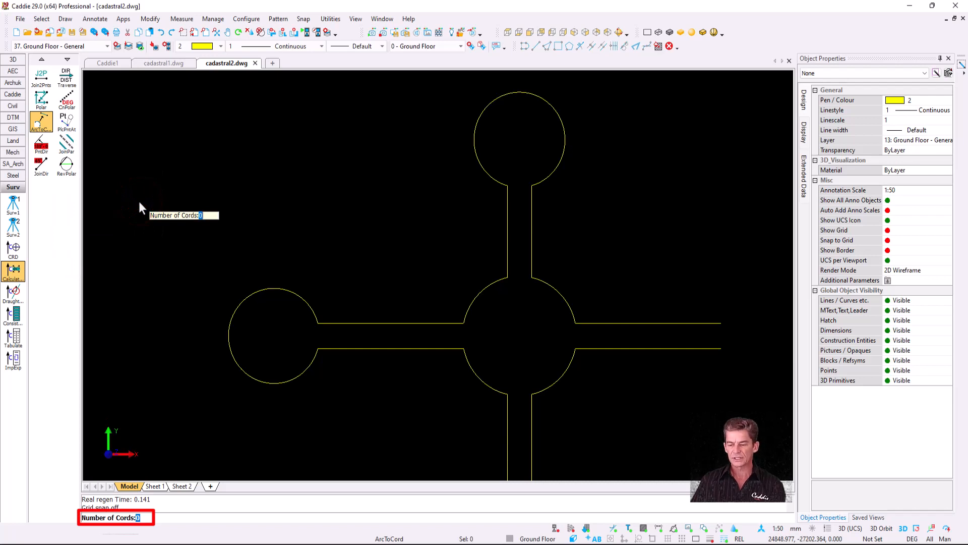
pyautogui.write('8')
pyautogui.press('Return')
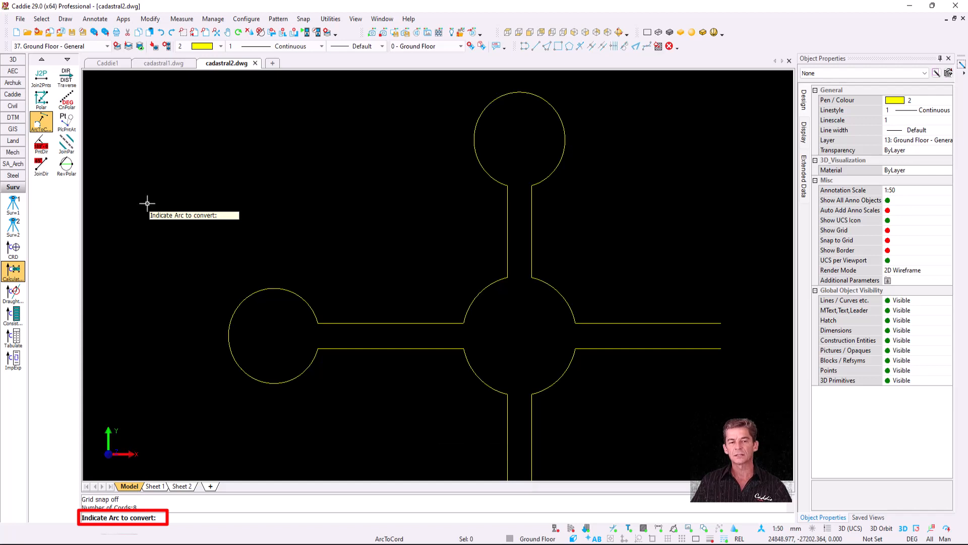
pyautogui.click(275, 291)
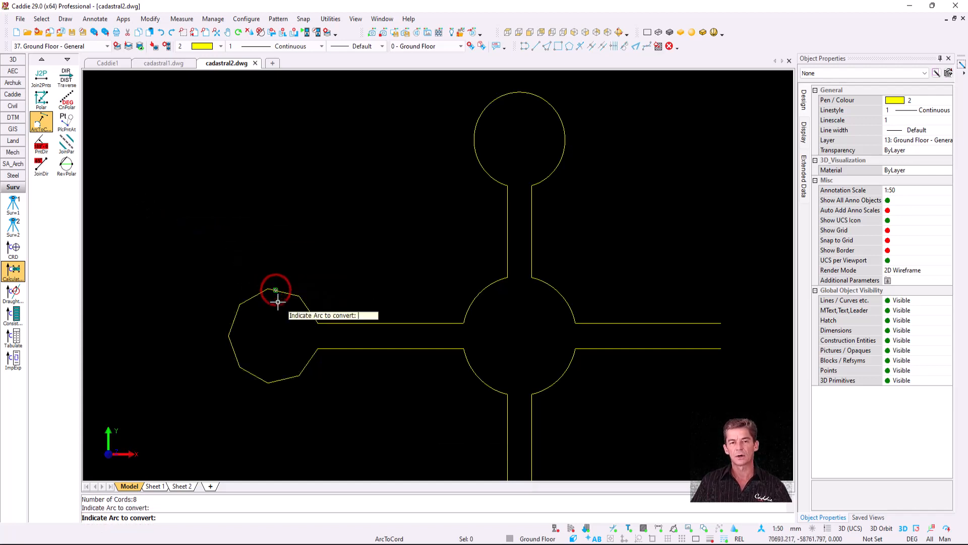
pyautogui.scroll(3, 283, 345)
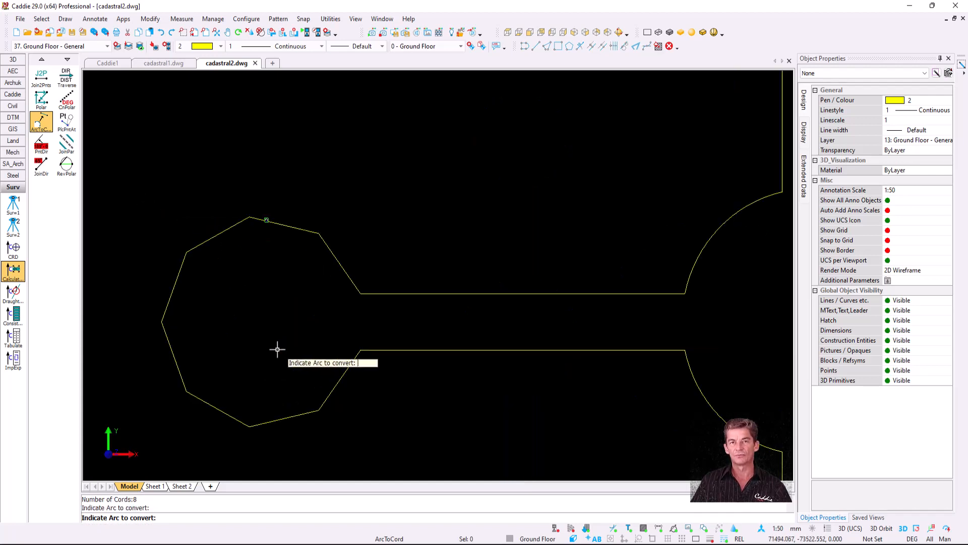
# Step: Convert the northern cul-de-sac arc to cords with a cord length of 7000, and end the command
pyautogui.scroll(-4, 385, 225)
pyautogui.moveTo(411, 227); pyautogui.dragTo(272, 343, button='middle')
pyautogui.scroll(3, 440, 161)
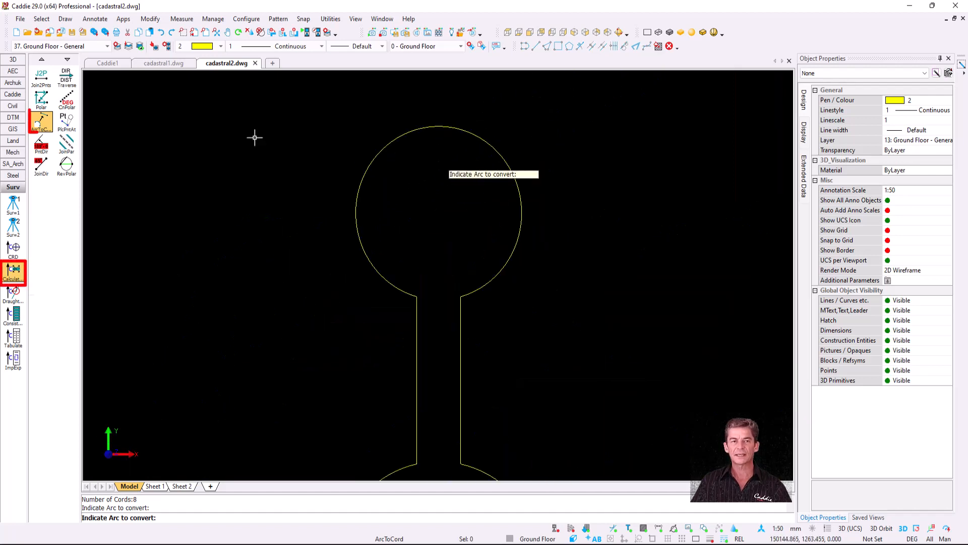
pyautogui.click(47, 121)
pyautogui.click(73, 164)
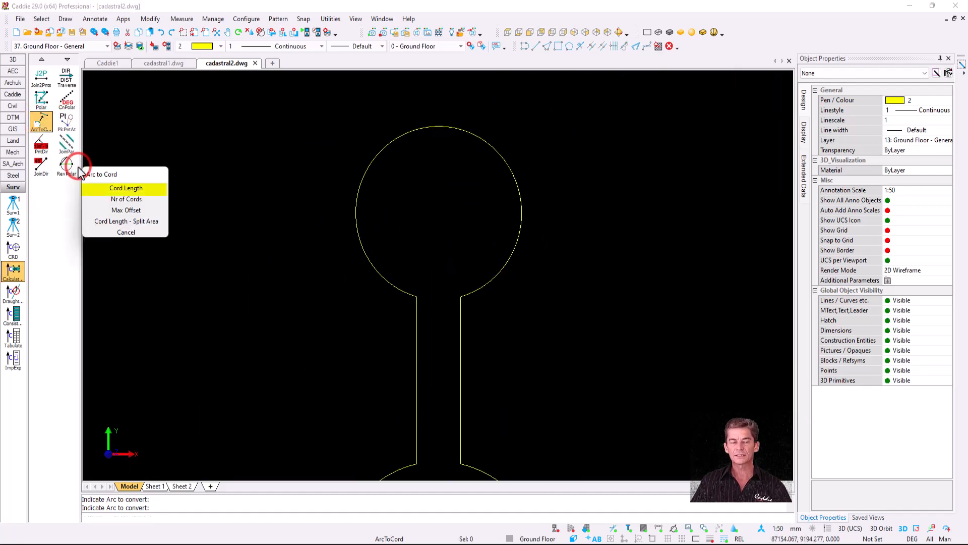
pyautogui.click(140, 189)
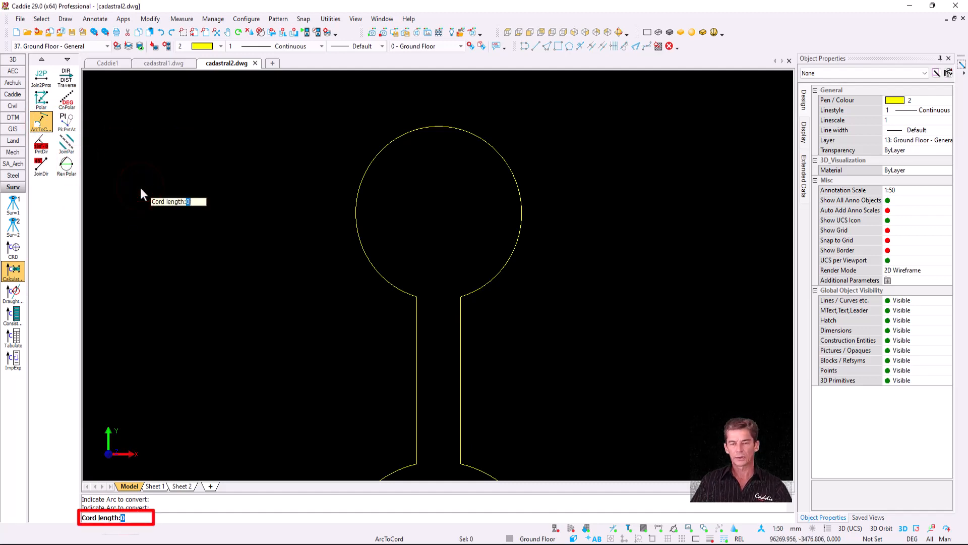
pyautogui.write('7200')
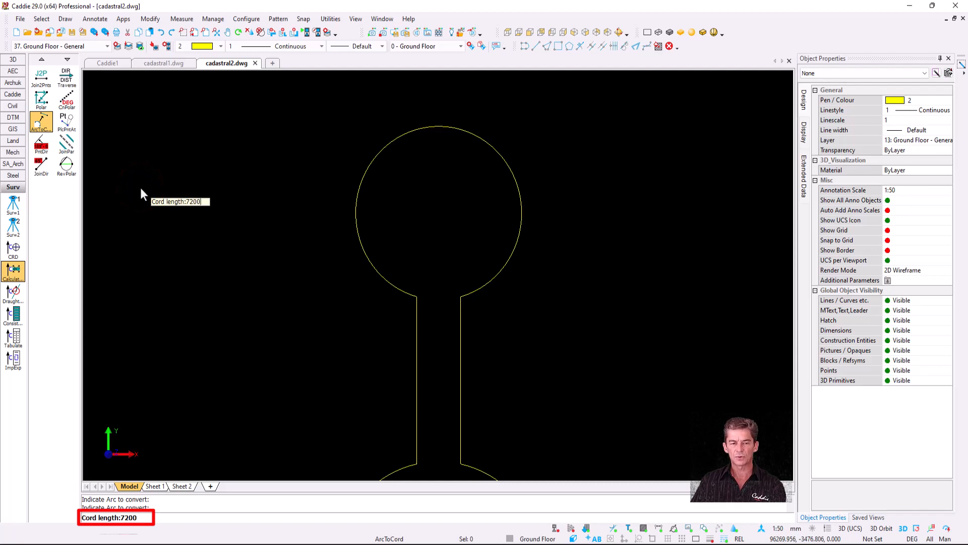
pyautogui.press('BackSpace')
pyautogui.press('BackSpace')
pyautogui.press('BackSpace')
pyautogui.write('00')
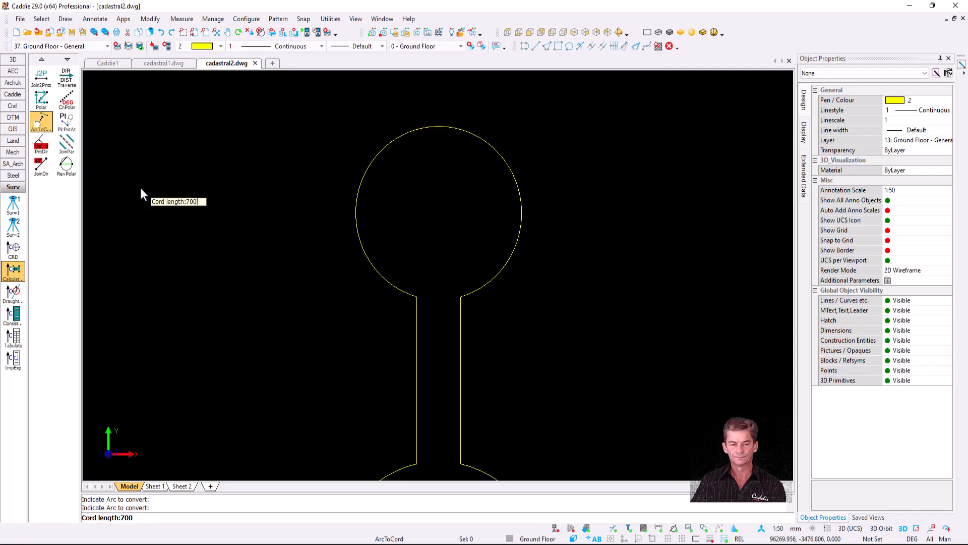
pyautogui.write('0')
pyautogui.press('Return')
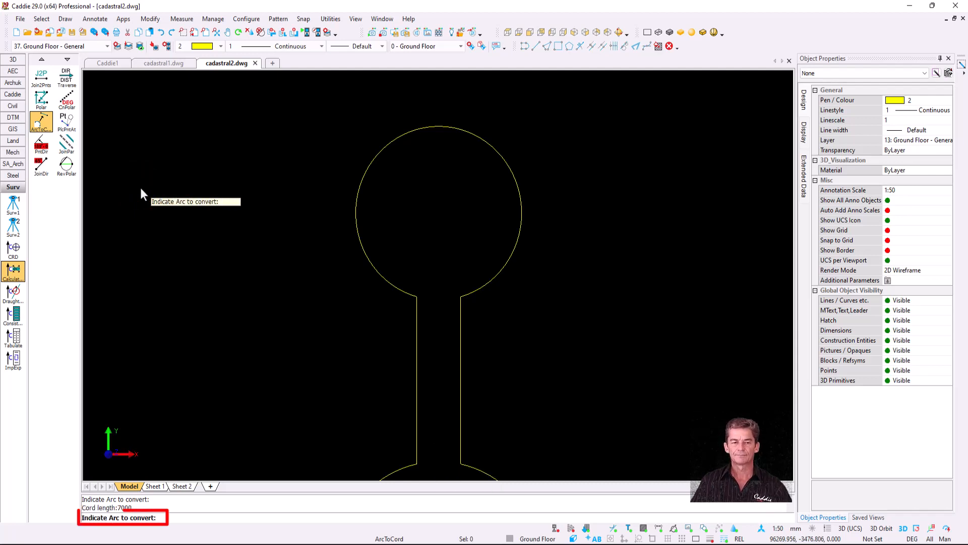
pyautogui.click(367, 167)
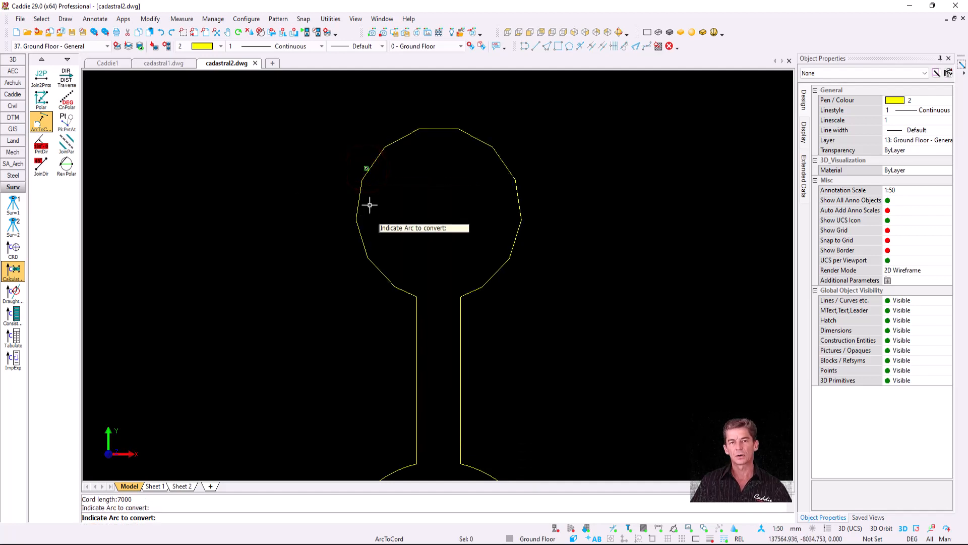
pyautogui.press('Escape')
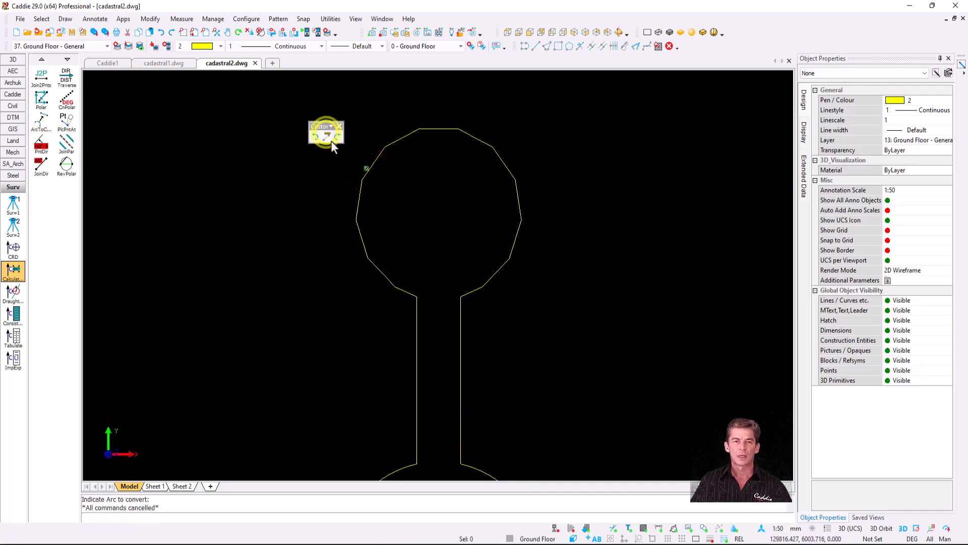
# Step: Measure the diagonal distance between the endpoints of one cord on the northern cul-de-sac's upper-left side
pyautogui.click(327, 135)
pyautogui.scroll(3, 367, 163)
pyautogui.click(351, 188)
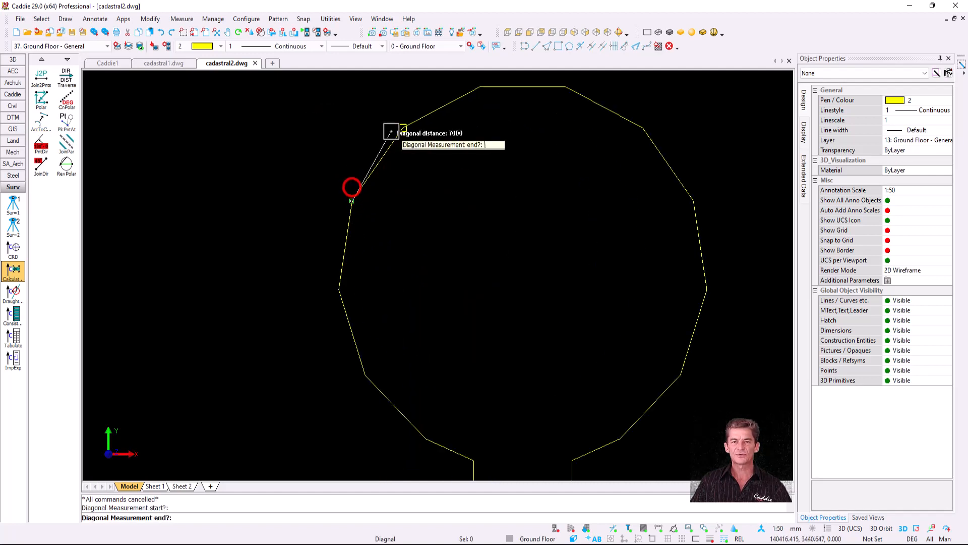
pyautogui.click(391, 132)
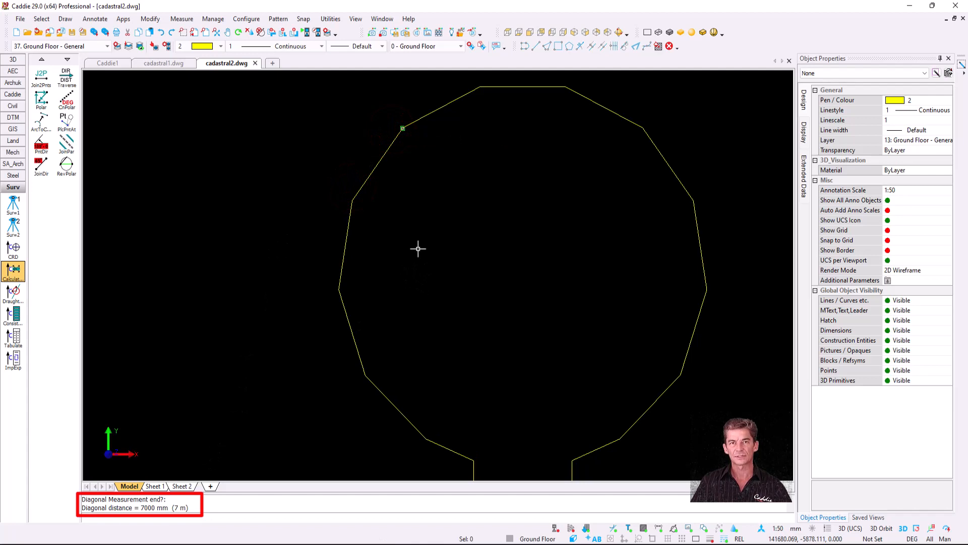
pyautogui.click(637, 173)
# Step: In cadastral1.dwg, start a Traverse in the empty area with a first leg of distance 50, direction 270 and CRD name A
pyautogui.click(162, 63)
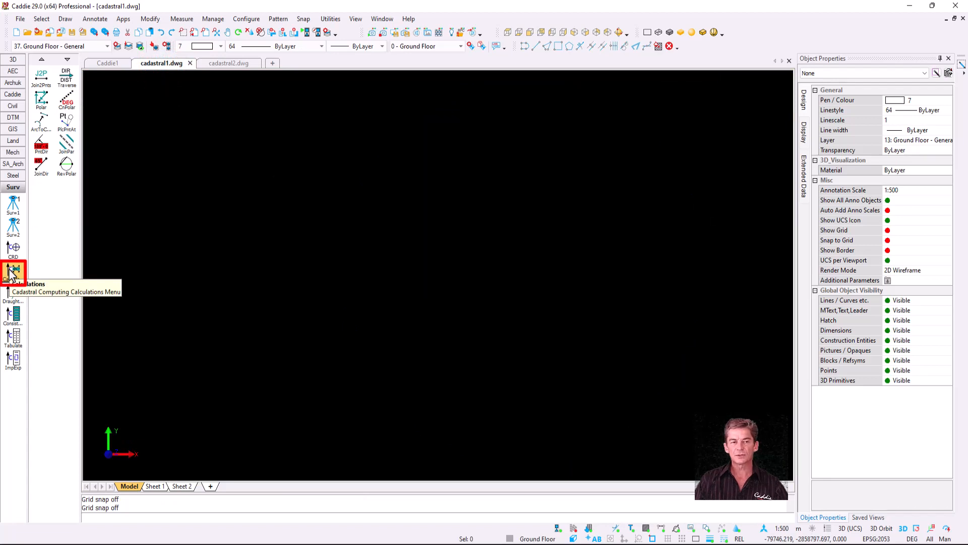
pyautogui.click(65, 77)
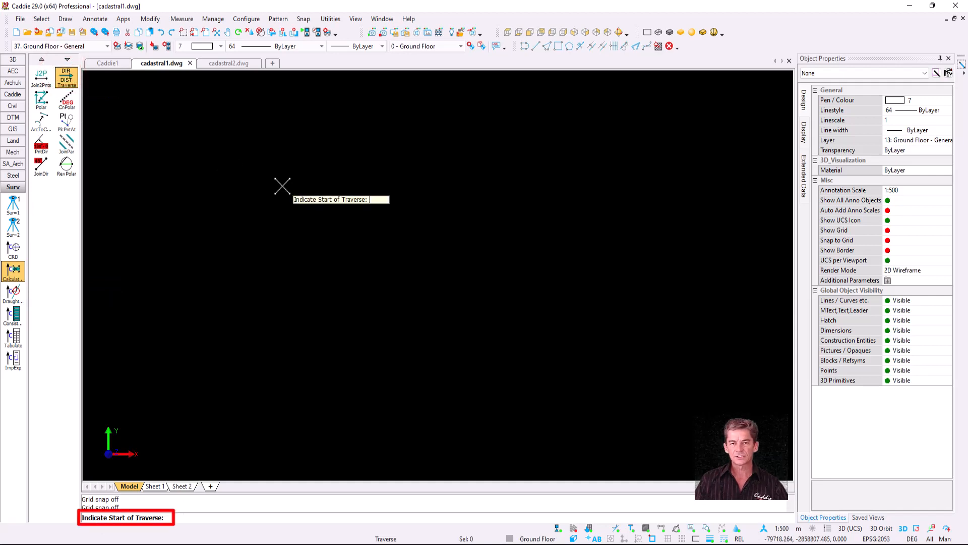
pyautogui.click(323, 180)
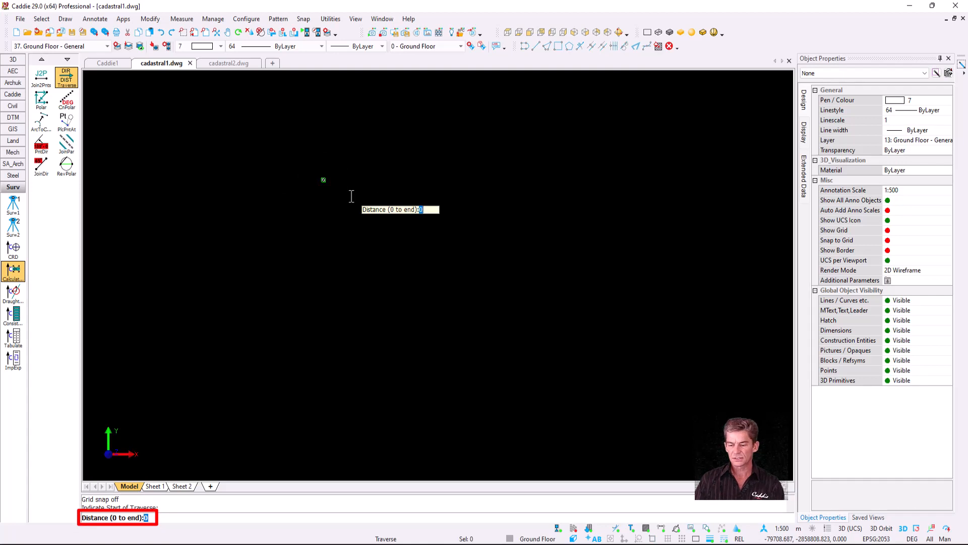
pyautogui.write('50')
pyautogui.press('Return')
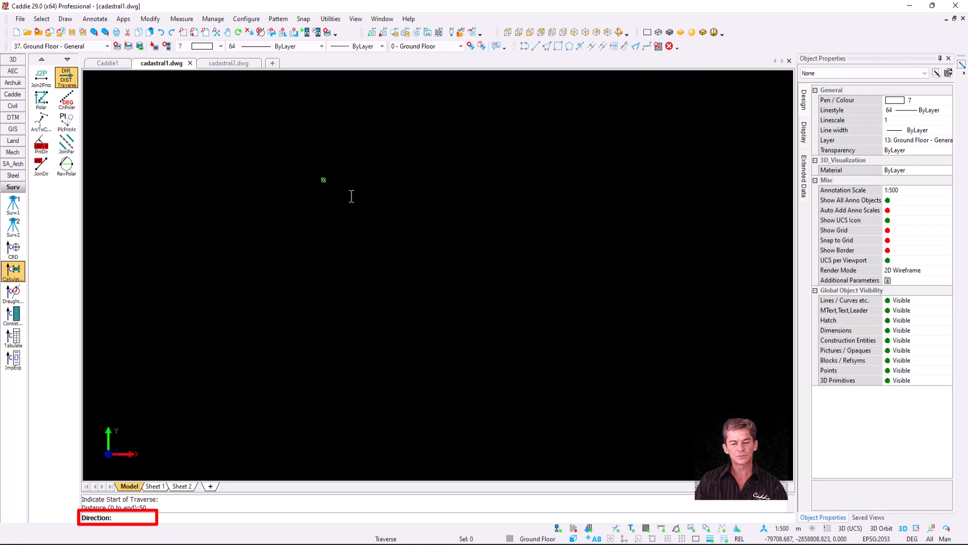
pyautogui.write('270')
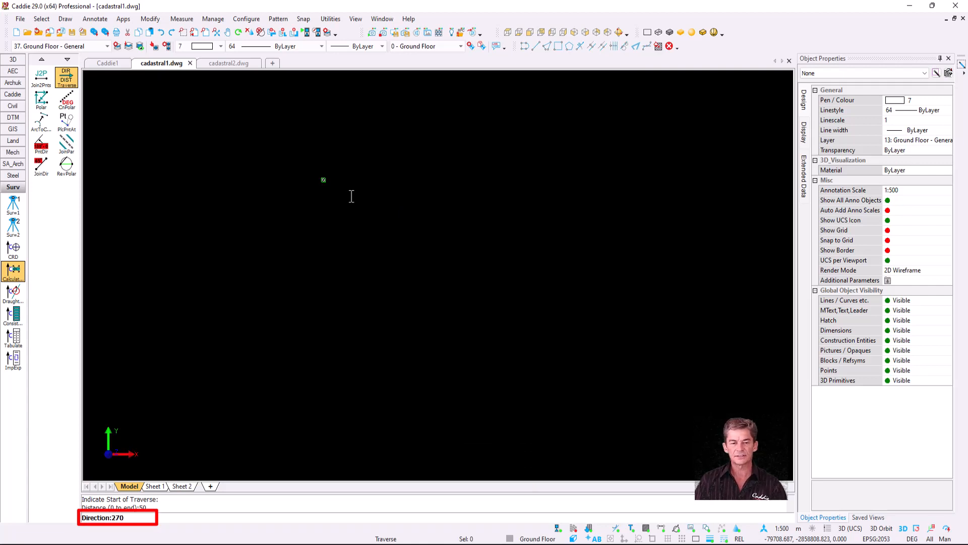
pyautogui.press('Return')
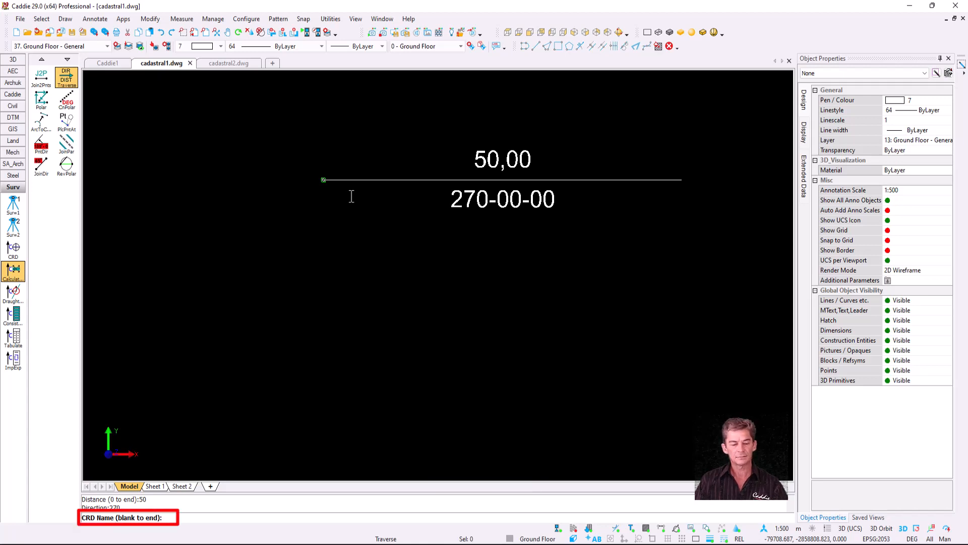
pyautogui.write('A')
pyautogui.press('Return')
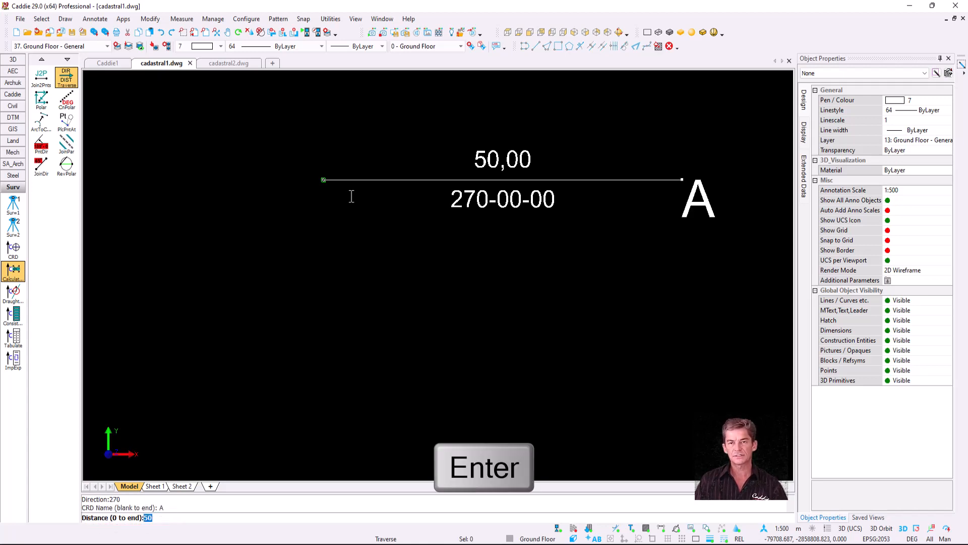
# Step: Add a second traverse leg from A with distance 50, direction 0 and CRD name B
pyautogui.scroll(-2, 498, 289)
pyautogui.moveTo(498, 289); pyautogui.dragTo(450, 257, button='middle')
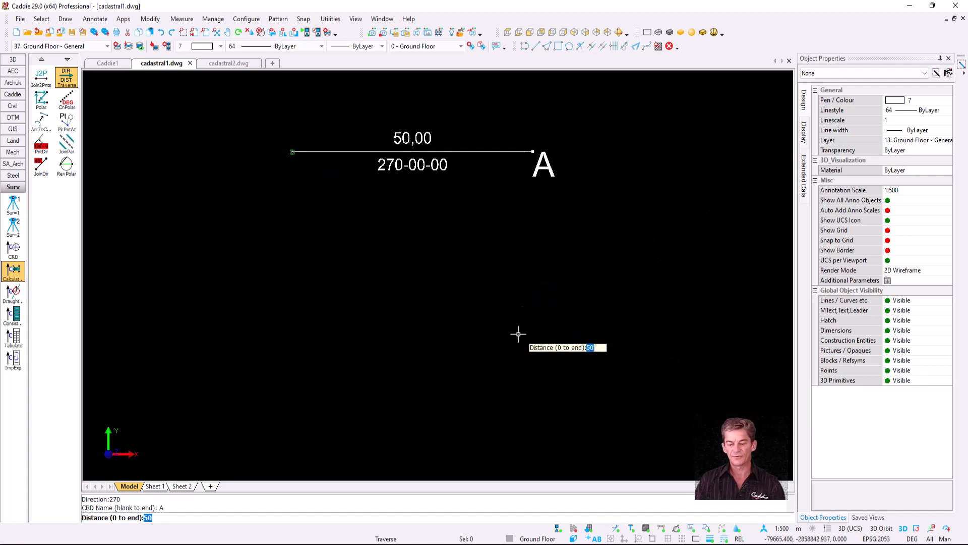
pyautogui.press('Return')
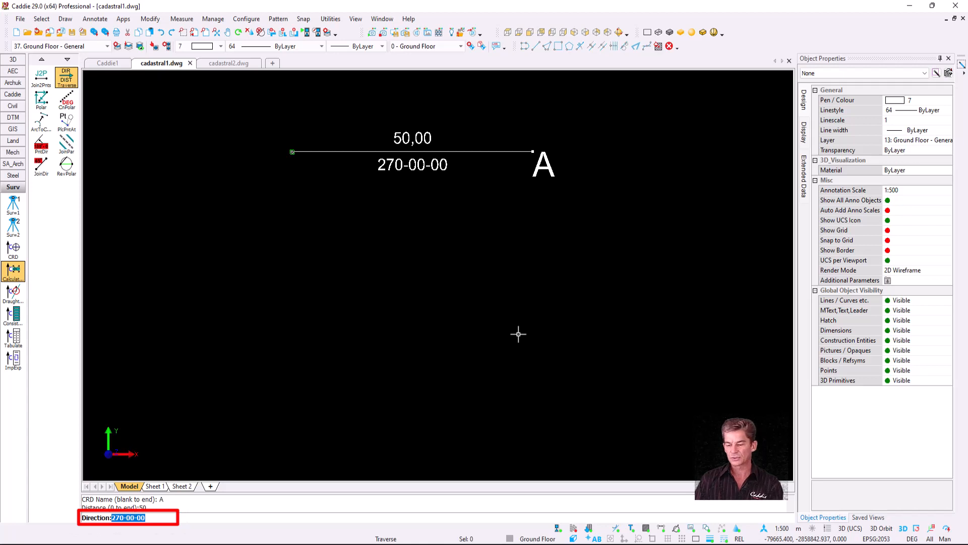
pyautogui.write('0')
pyautogui.press('Return')
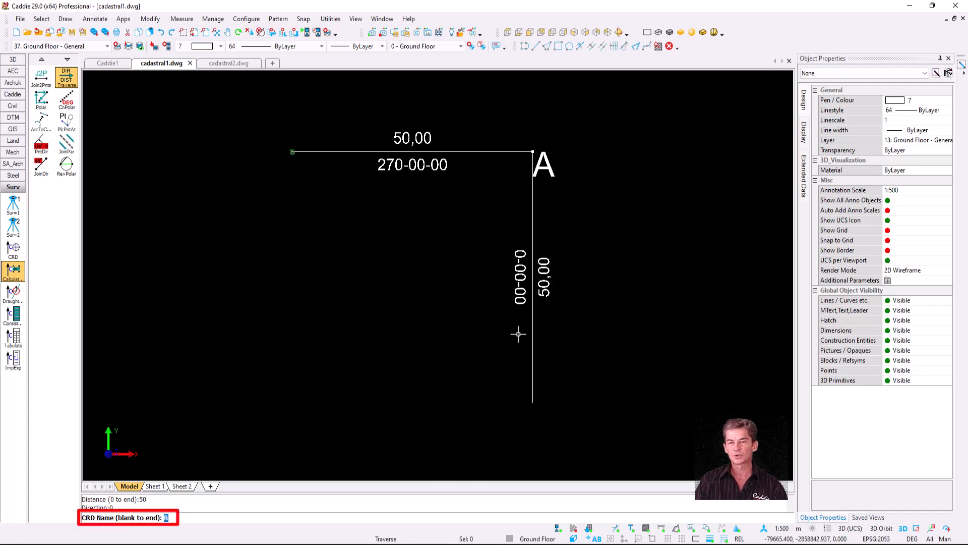
pyautogui.press('Return')
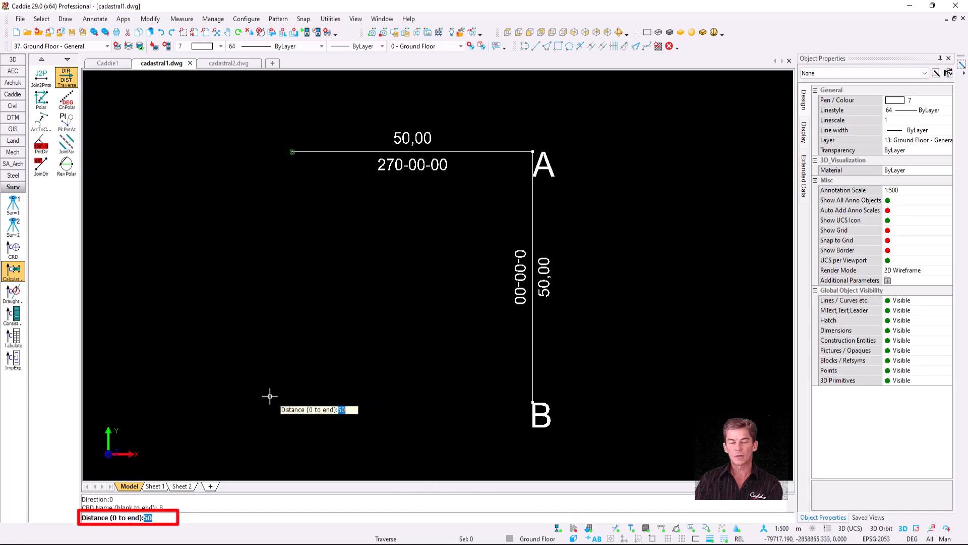
# Step: Add a third traverse leg from B with distance 49, direction 90 and CRD name C
pyautogui.write('49')
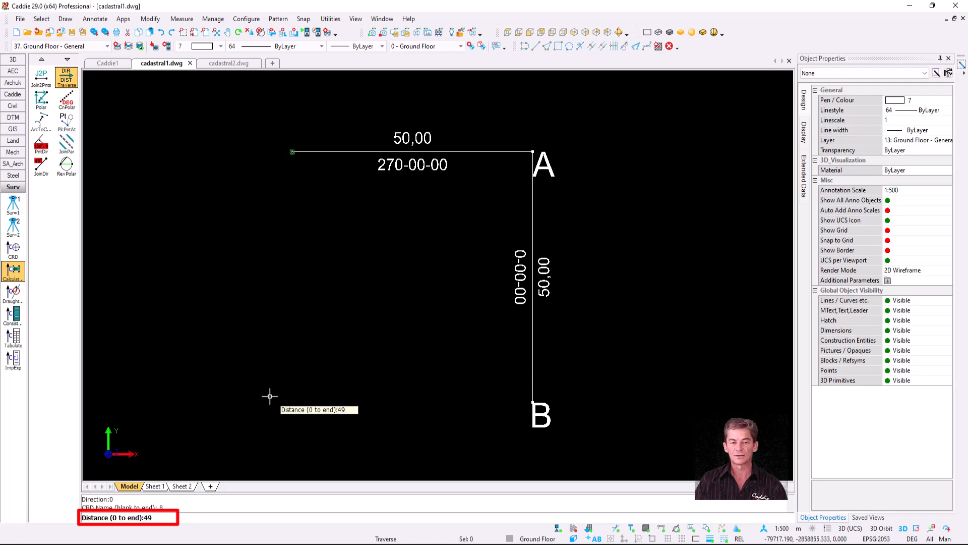
pyautogui.press('Return')
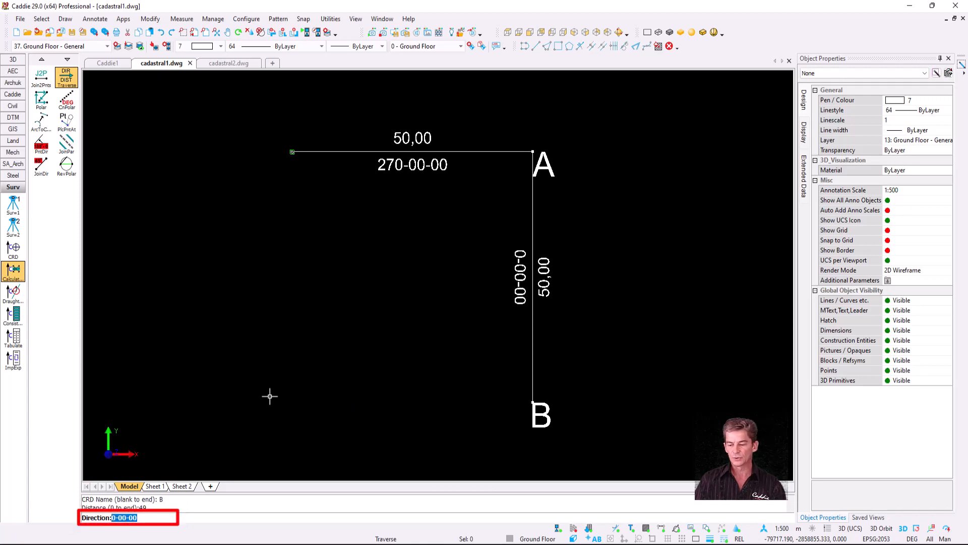
pyautogui.write('90')
pyautogui.press('Return')
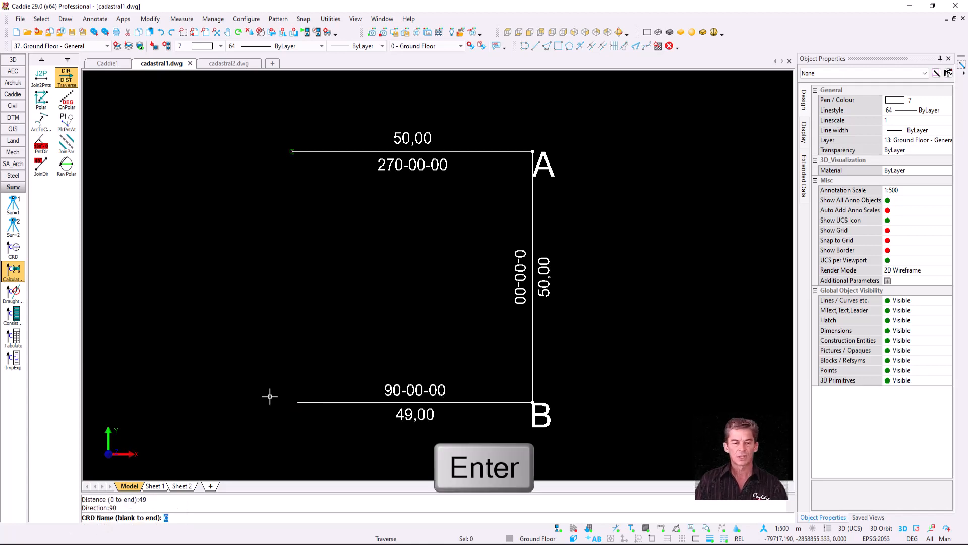
pyautogui.press('Return')
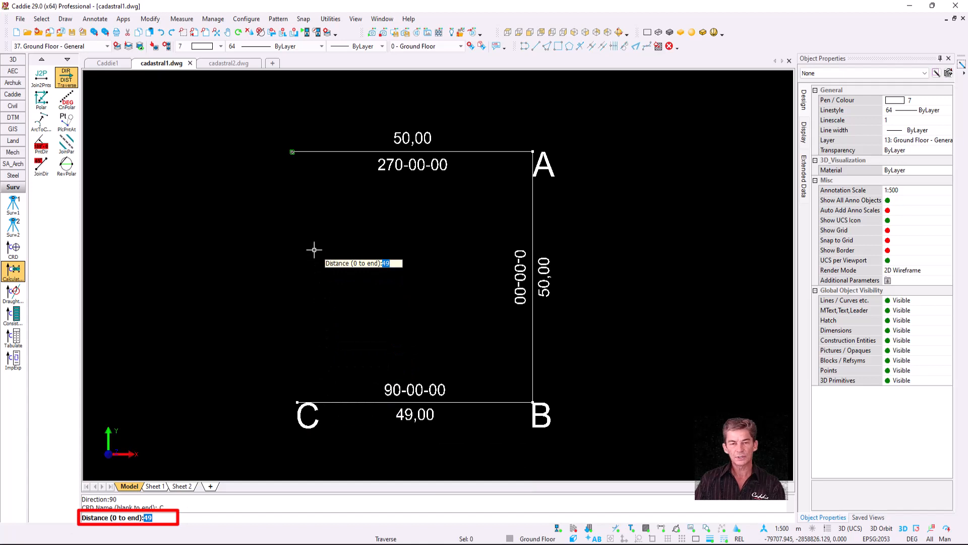
# Step: Add a fourth traverse leg from C with distance 49, direction 180 and CRD name D
pyautogui.write('49')
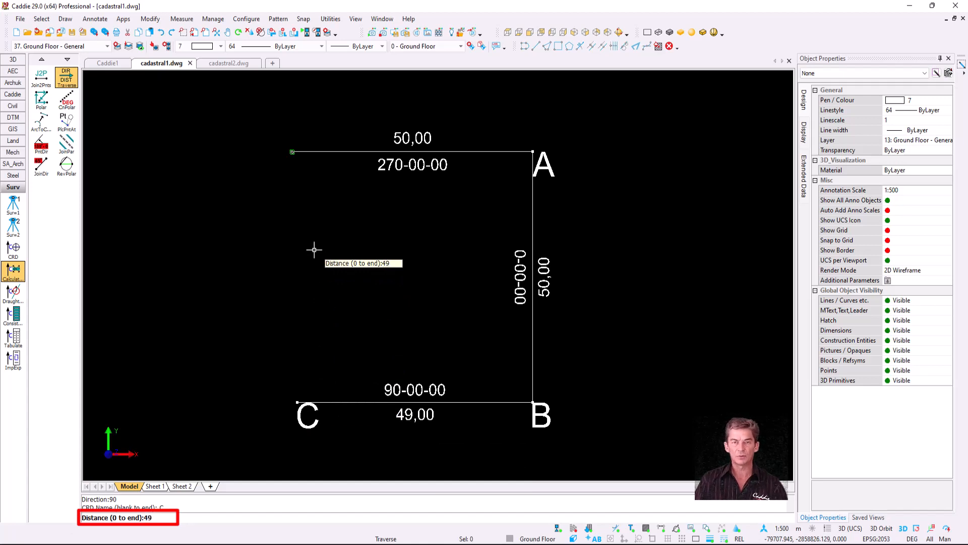
pyautogui.press('Return')
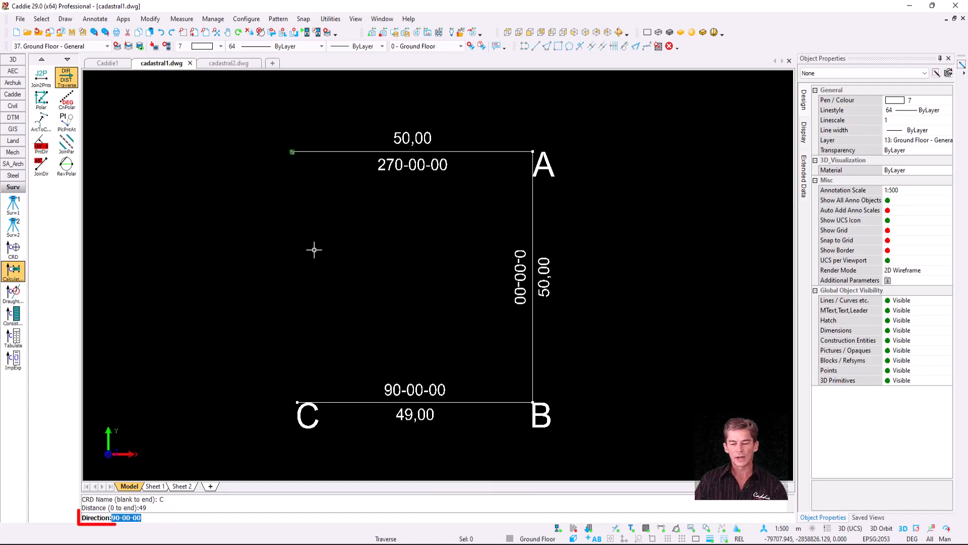
pyautogui.write('180')
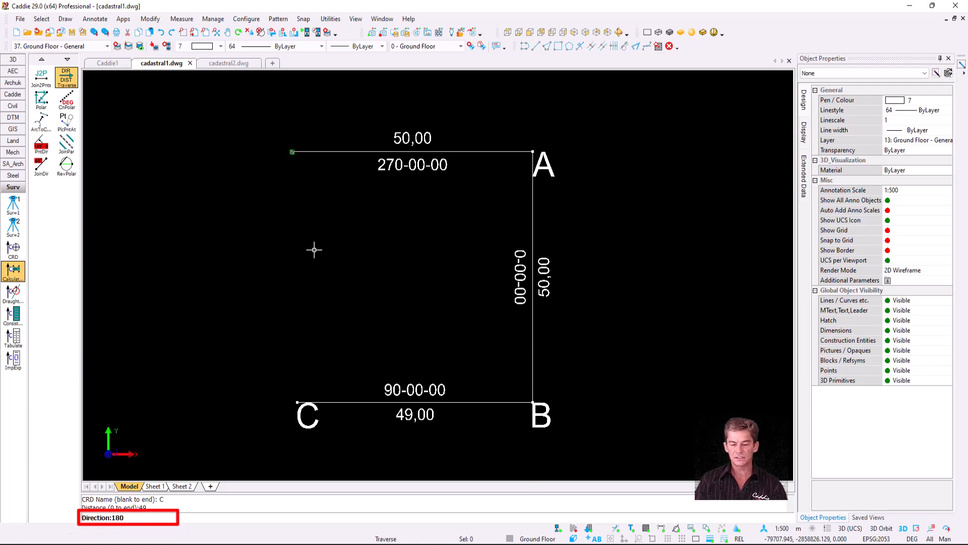
pyautogui.press('Return')
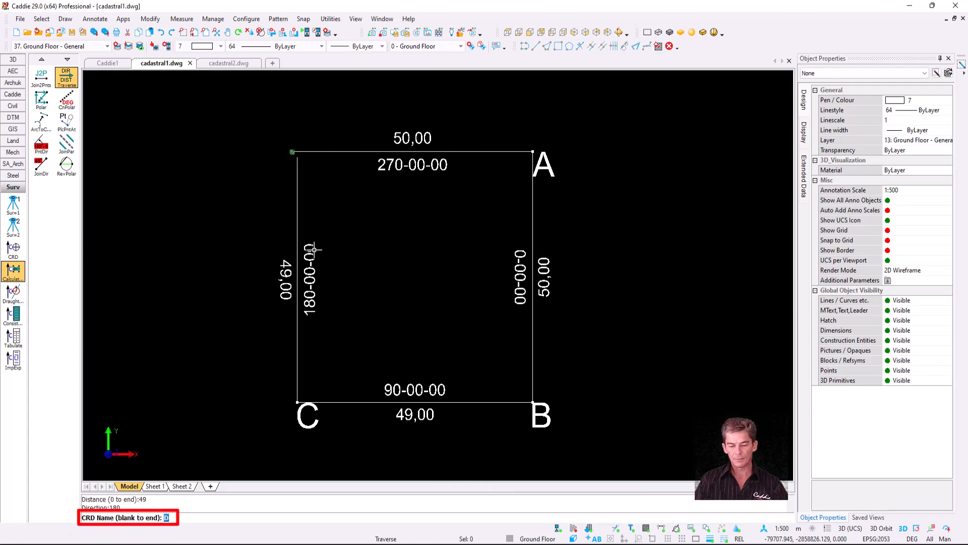
pyautogui.press('Return')
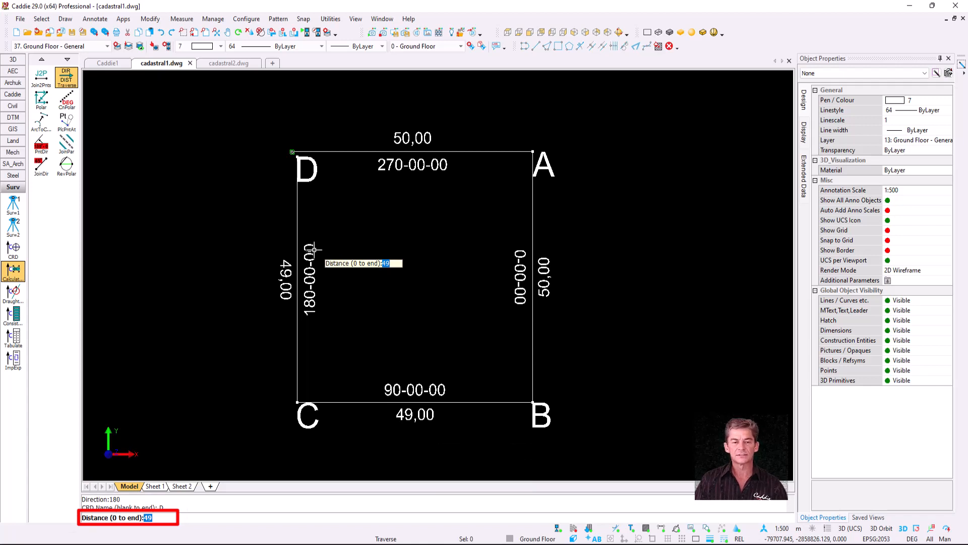
# Step: End the traverse with distance 0, adjust it from D to its exact starting point, and leave the command
pyautogui.write('0')
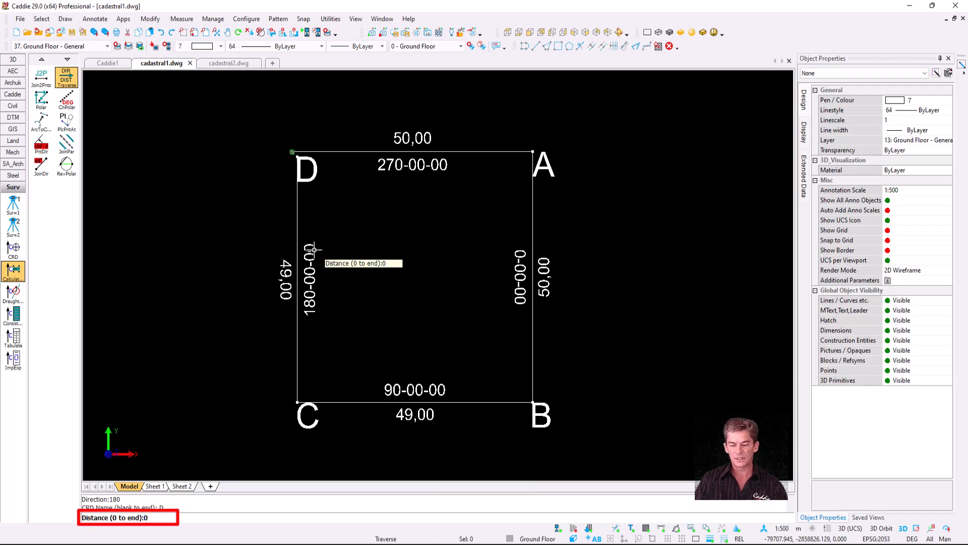
pyautogui.press('Return')
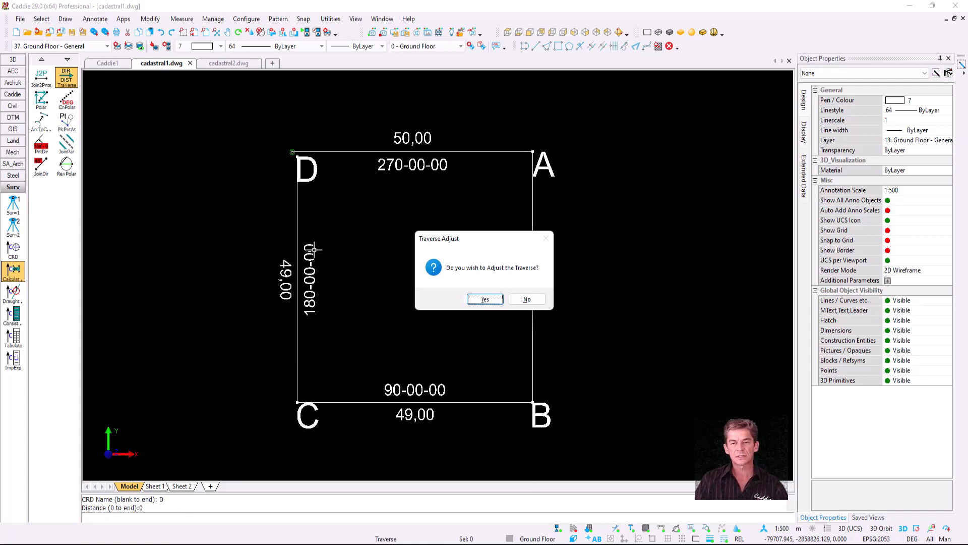
pyautogui.click(483, 299)
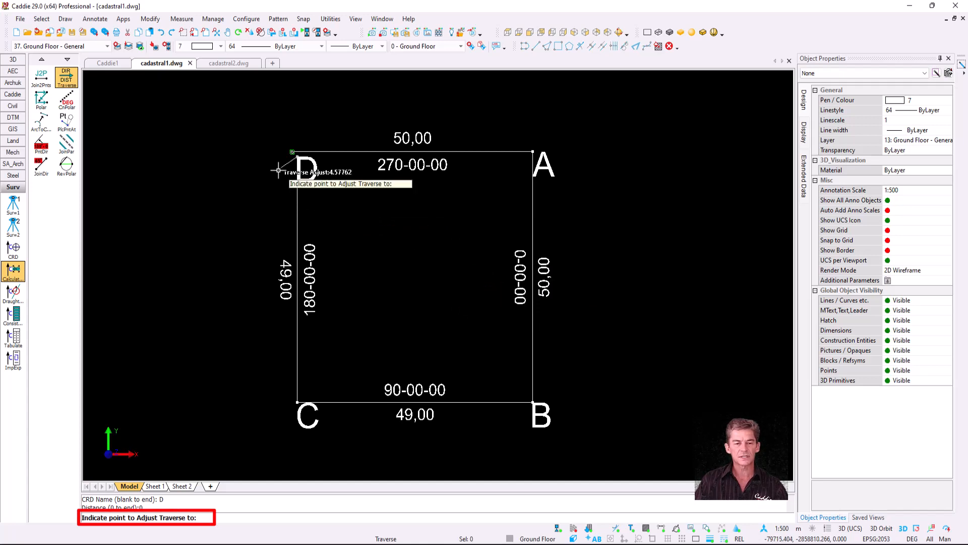
pyautogui.scroll(5, 296, 155)
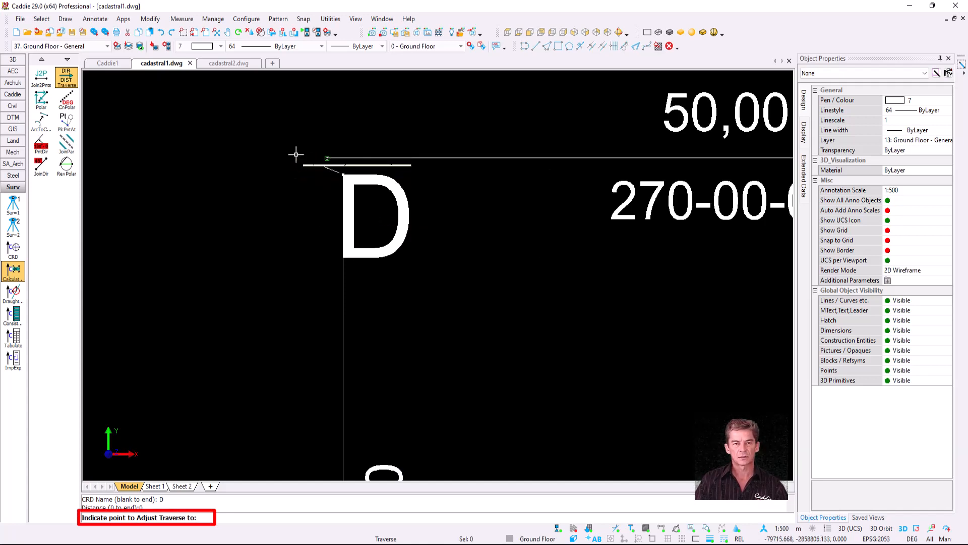
pyautogui.scroll(2, 334, 163)
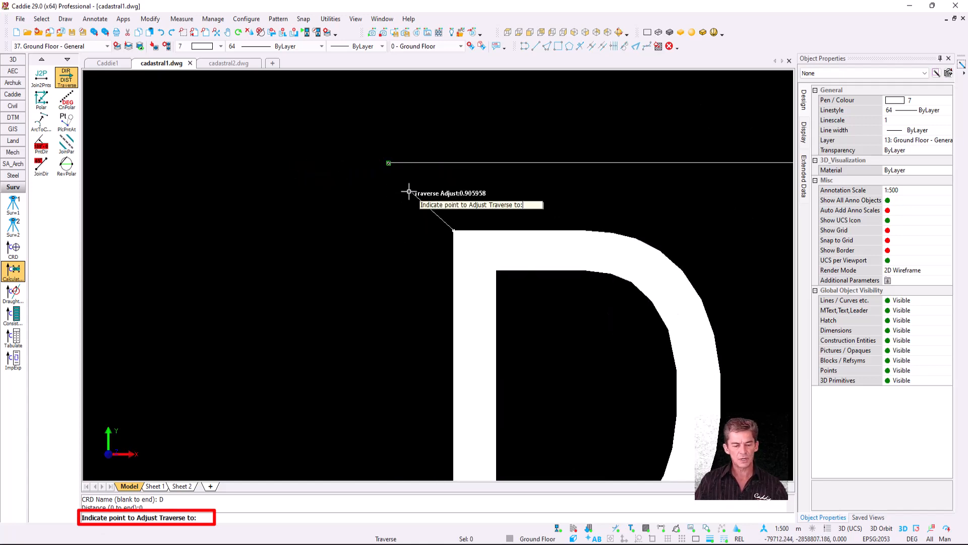
pyautogui.press('s')
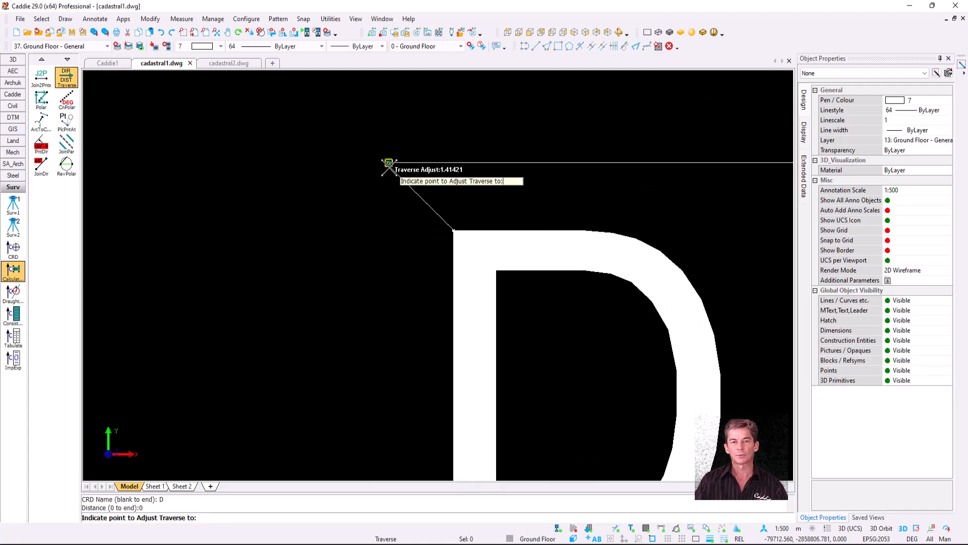
pyautogui.scroll(-2, 389, 164)
pyautogui.scroll(3, 388, 165)
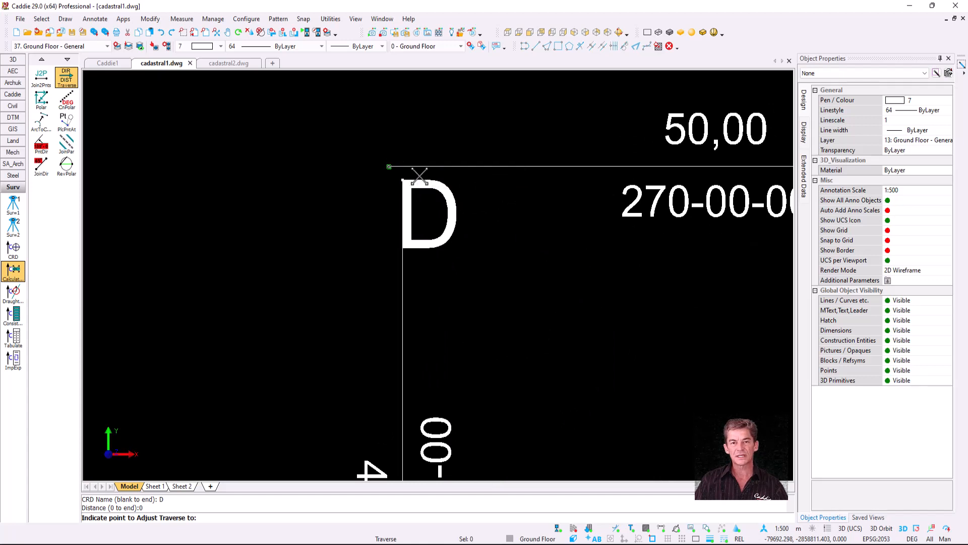
pyautogui.click(389, 166)
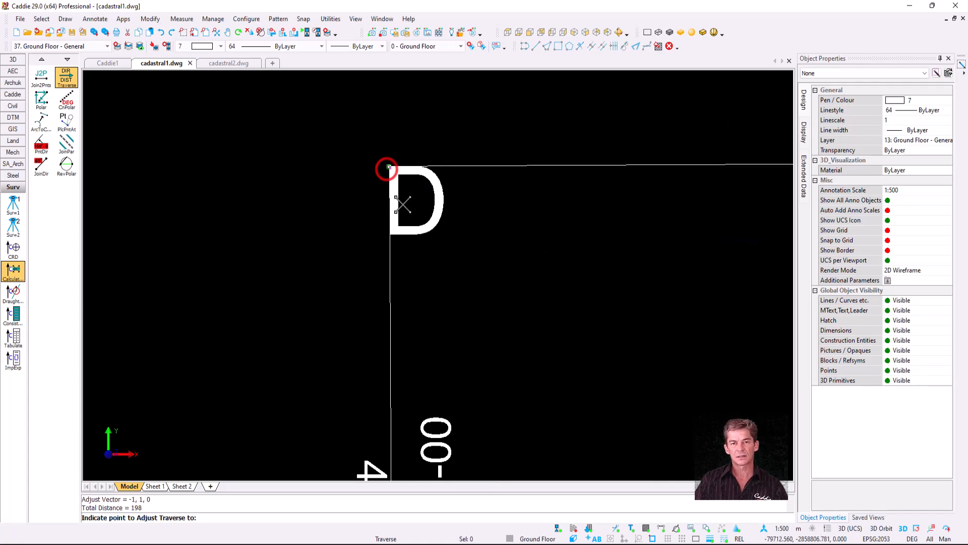
pyautogui.scroll(-3, 396, 186)
pyautogui.press('Escape')
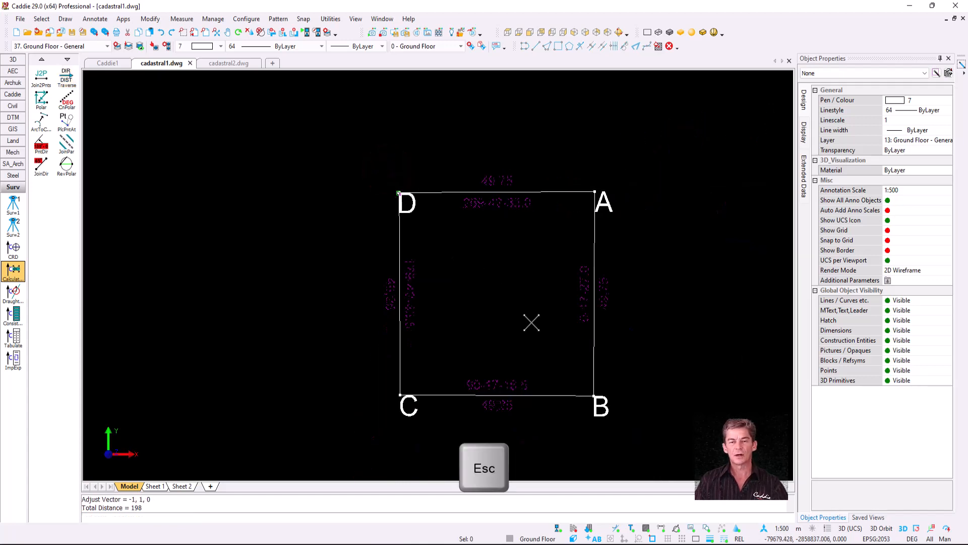
pyautogui.scroll(2, 537, 331)
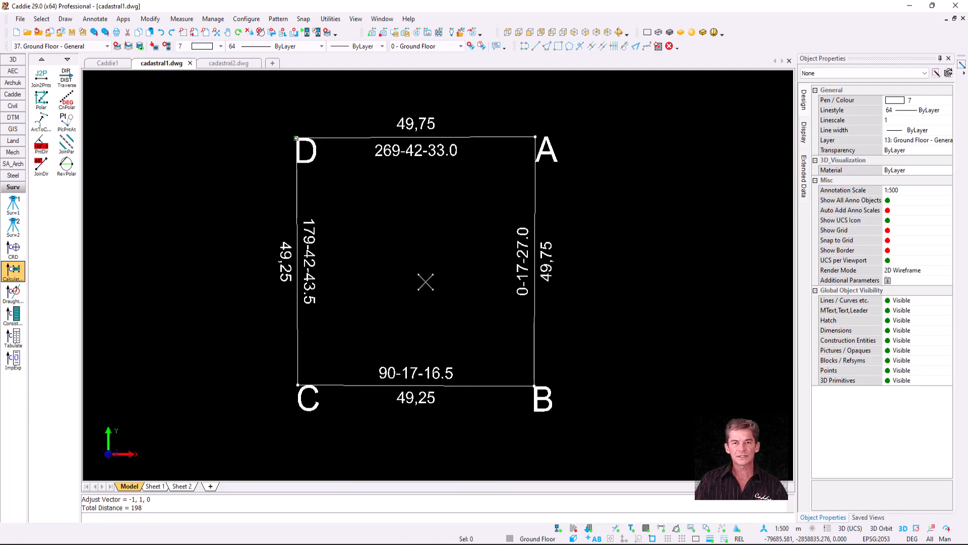